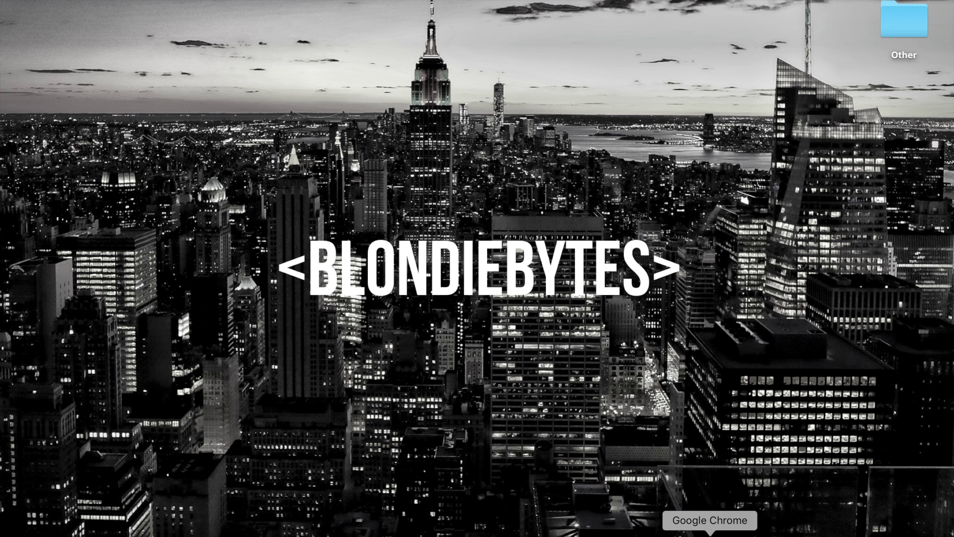
# Switch to Google Chrome and search the web for "actions on google".
pyautogui.click(719, 528)
pyautogui.write('google action')
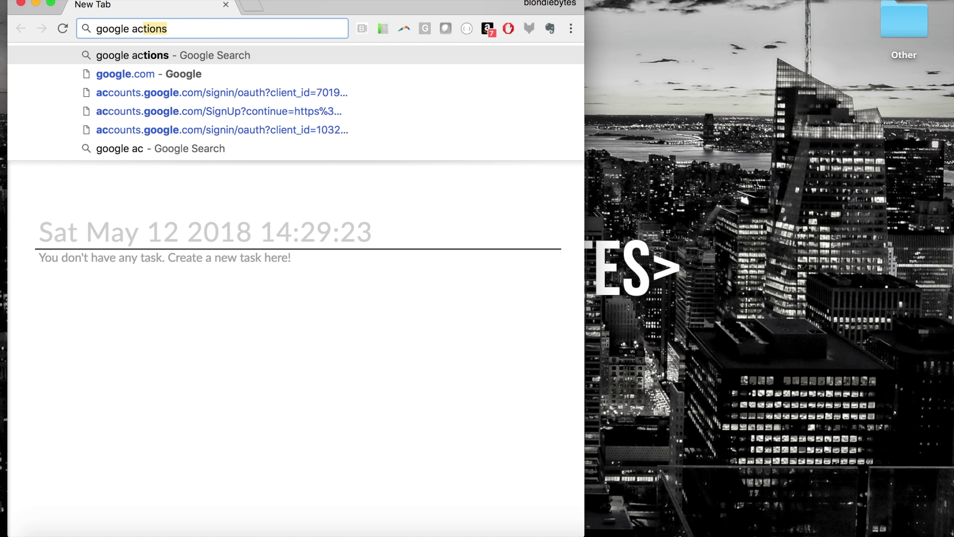
pyautogui.press('BackSpace')
pyautogui.press('BackSpace')
pyautogui.press('BackSpace')
pyautogui.press('BackSpace')
pyautogui.press('BackSpace')
pyautogui.press('BackSpace')
pyautogui.press('BackSpace')
pyautogui.press('BackSpace')
pyautogui.press('BackSpace')
pyautogui.press('BackSpace')
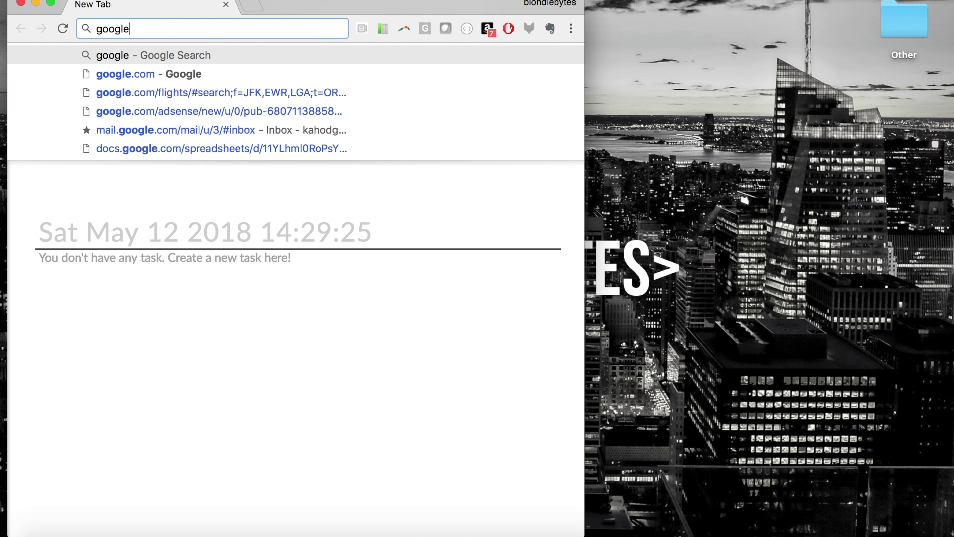
pyautogui.press('BackSpace')
pyautogui.press('BackSpace')
pyautogui.press('BackSpace')
pyautogui.write('action on')
pyautogui.press('BackSpace')
pyautogui.press('BackSpace')
pyautogui.press('BackSpace')
pyautogui.write('s on google')
pyautogui.press('Return')
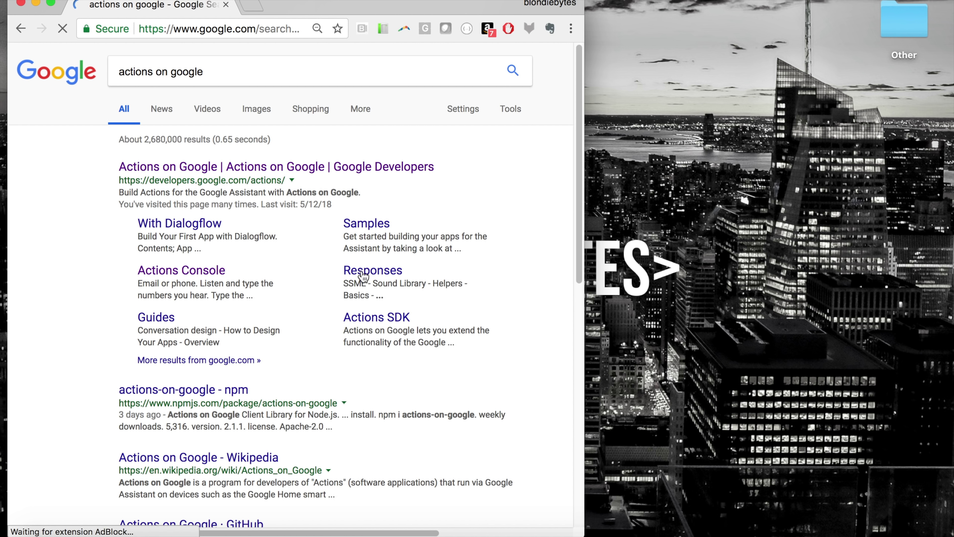
# Open the Actions on Google developer site from the search results and go to its Actions Console.
pyautogui.click(297, 169)
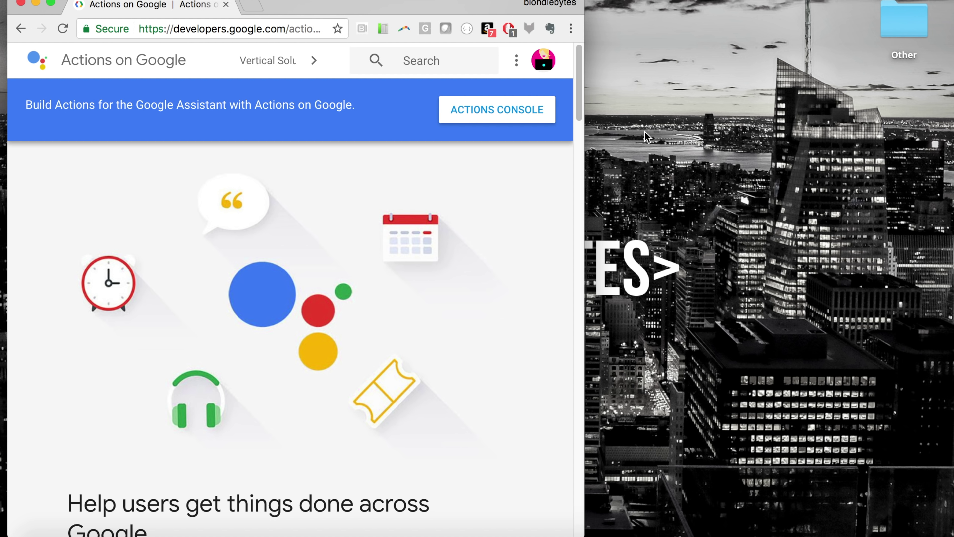
pyautogui.click(481, 111)
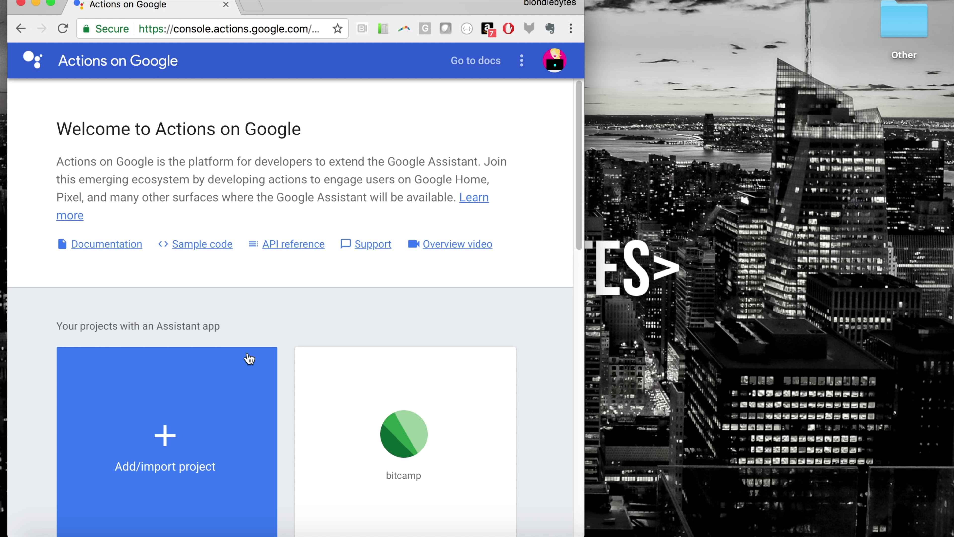
# Create a new project named Chemicals and widen the browser window to show the whole page.
pyautogui.click(148, 404)
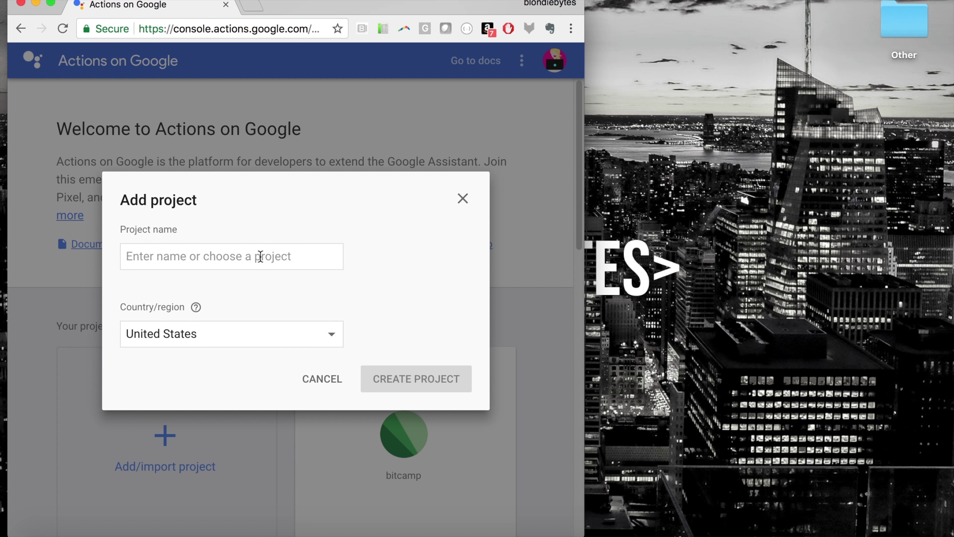
pyautogui.click(297, 264)
pyautogui.write('Chemicals')
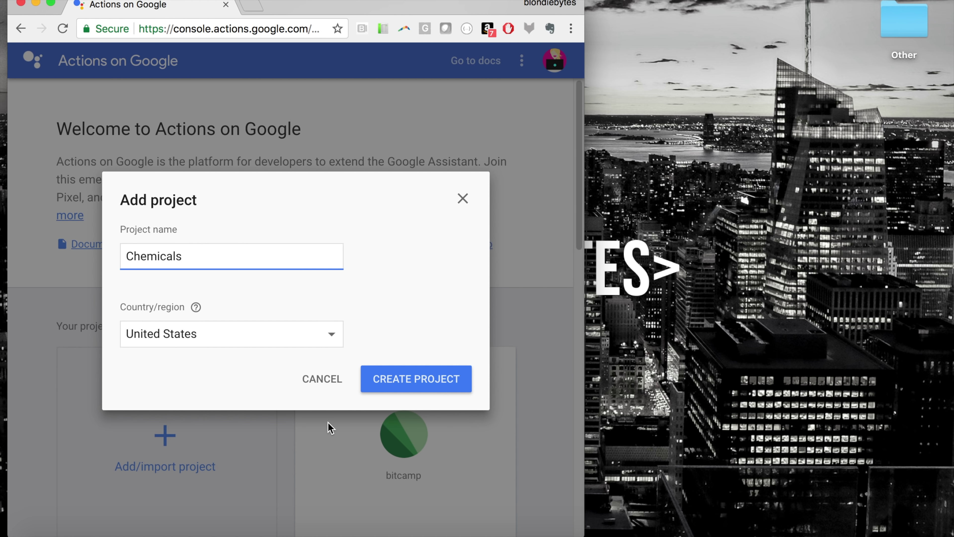
pyautogui.click(415, 383)
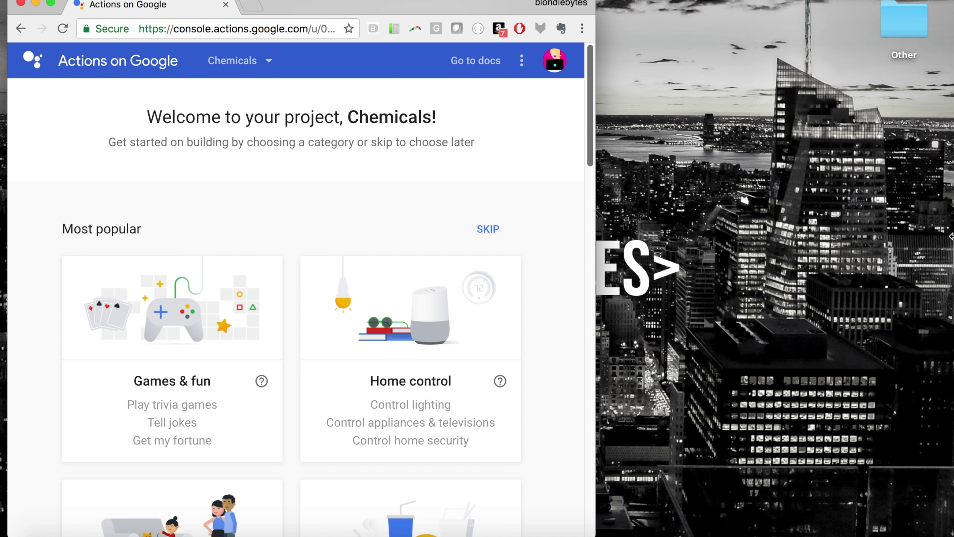
pyautogui.moveTo(951, 236); pyautogui.dragTo(952, 236)
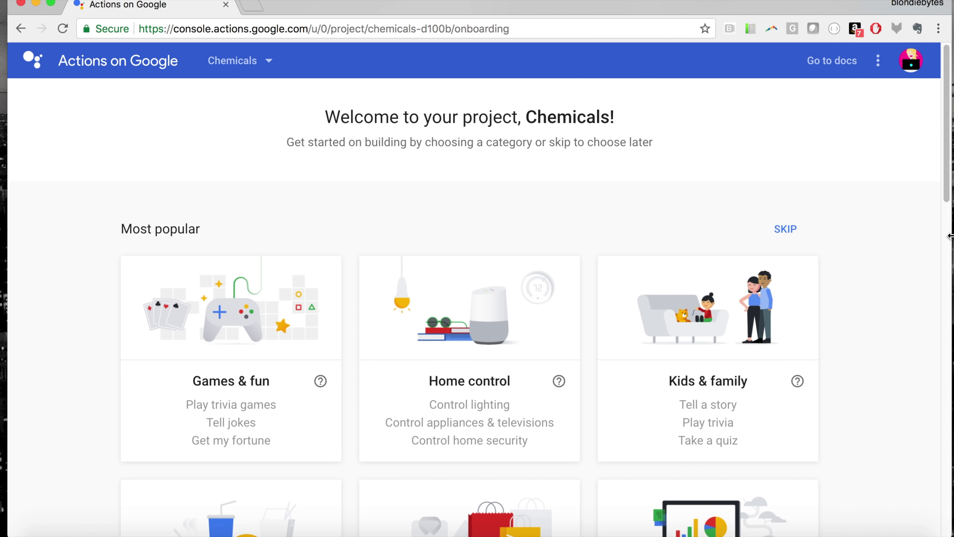
# Look through the categories offered for the new Chemicals project.
pyautogui.scroll(-5, 664, 316)
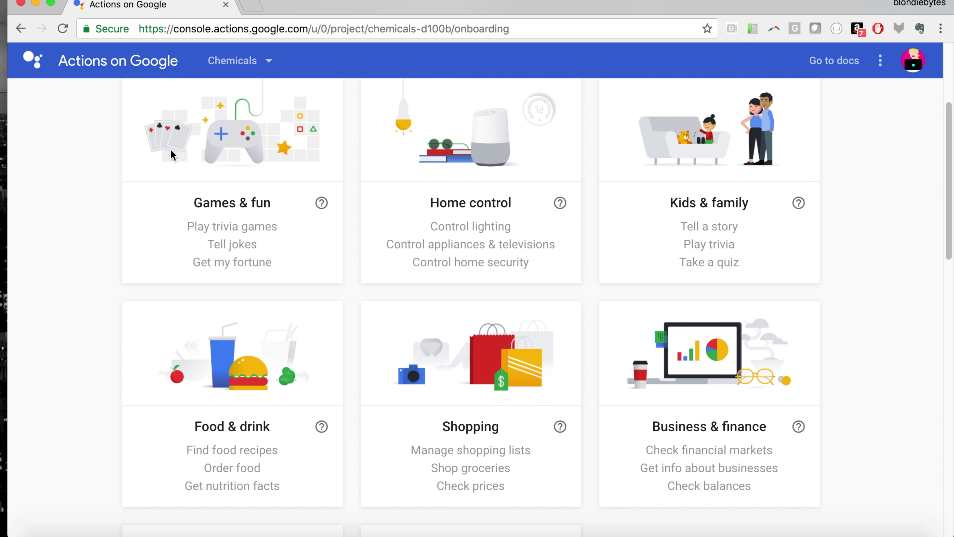
pyautogui.scroll(-5, 633, 269)
pyautogui.scroll(-7, 645, 279)
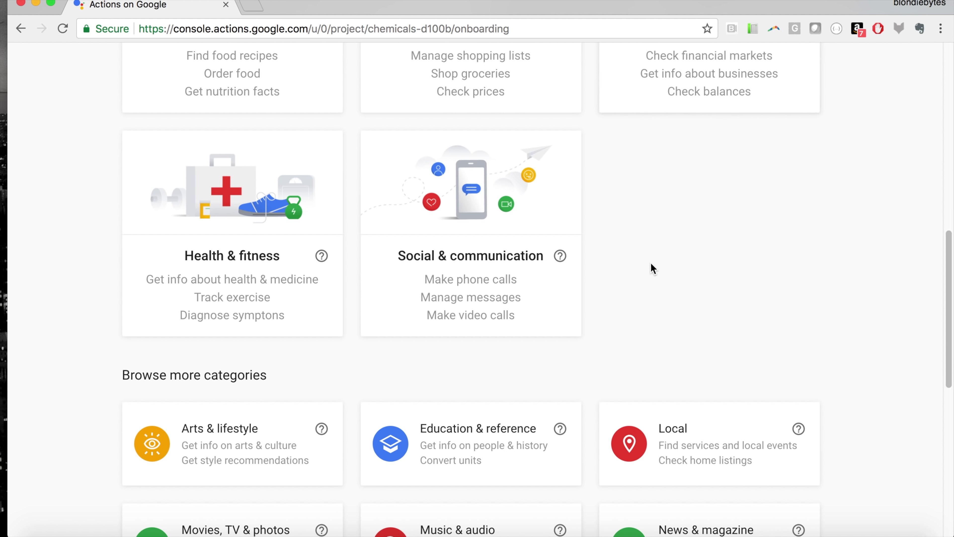
pyautogui.scroll(16, 737, 211)
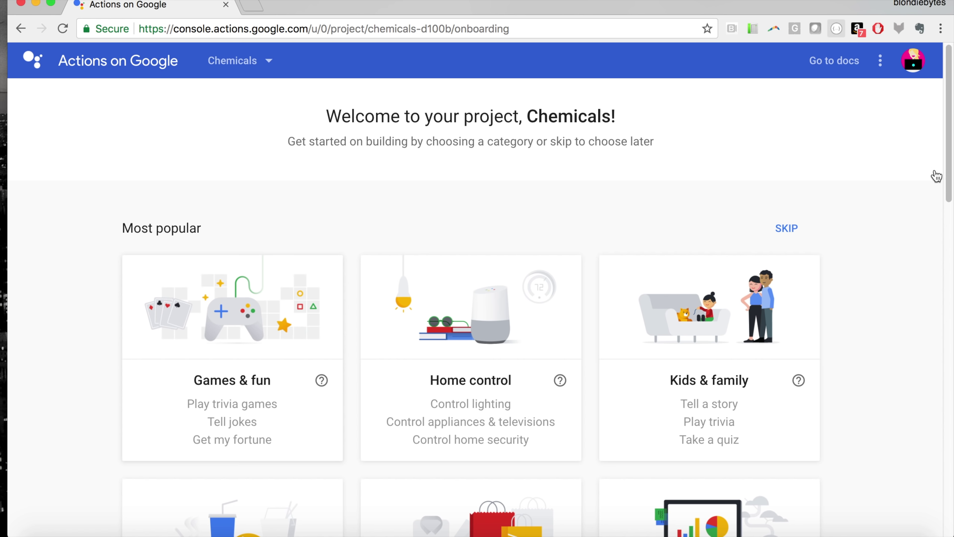
pyautogui.scroll(-1, 620, 270)
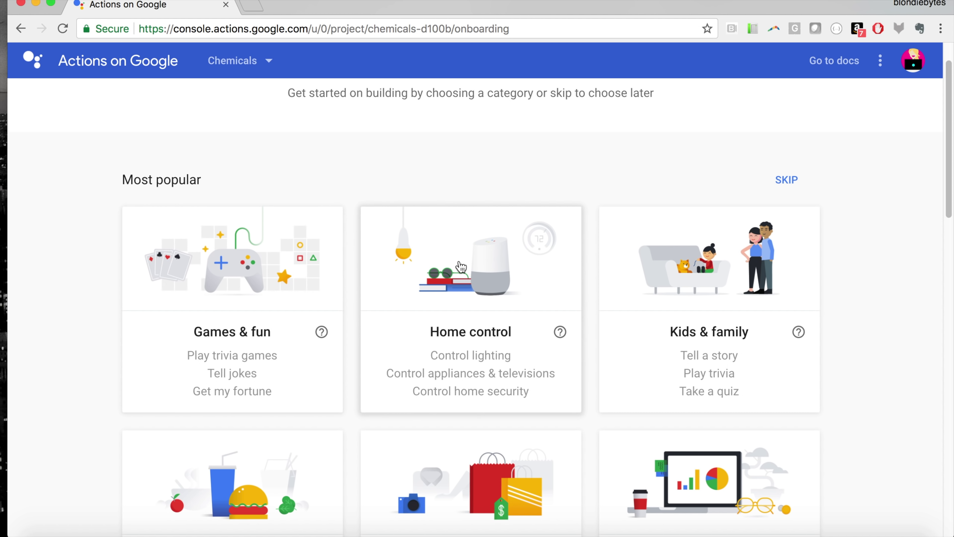
pyautogui.scroll(-6, 739, 384)
pyautogui.scroll(-2, 742, 383)
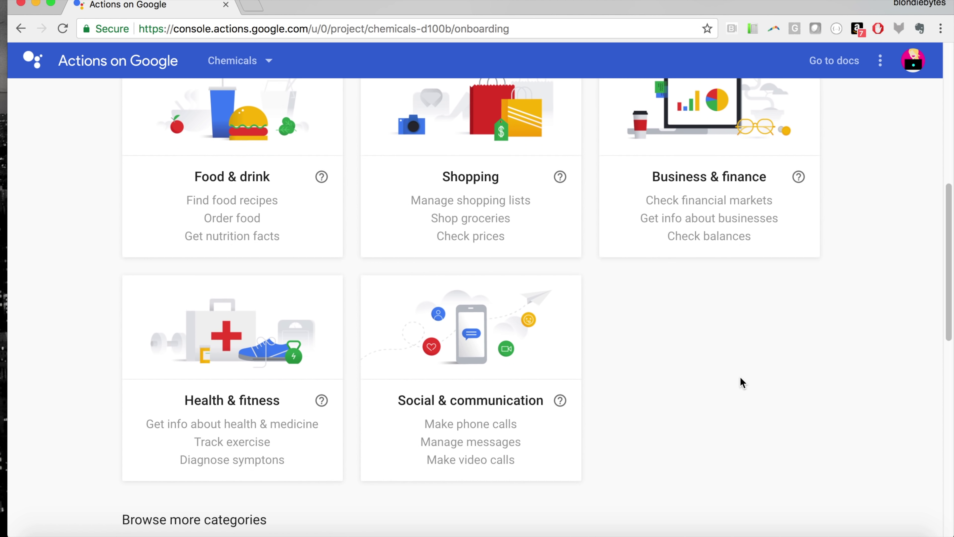
pyautogui.scroll(10, 533, 189)
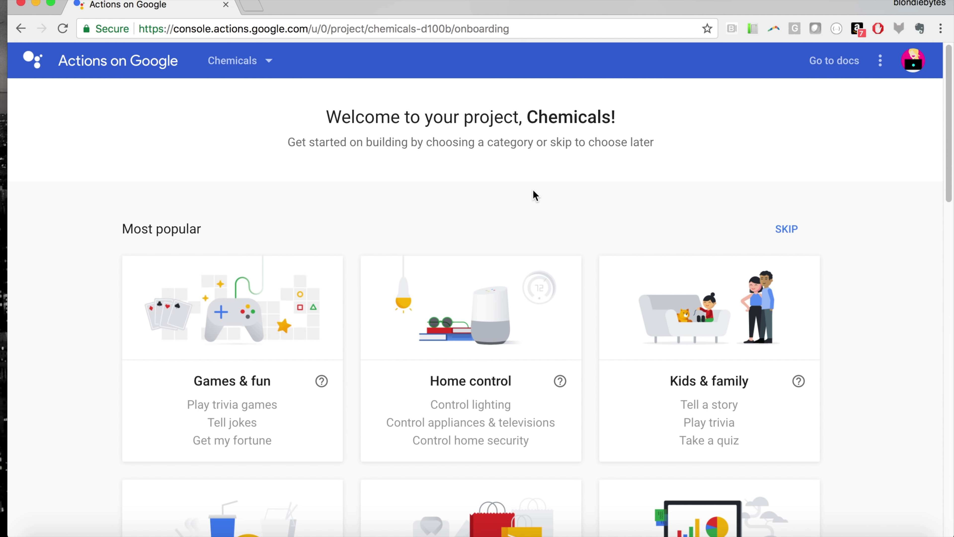
# Choose Templates as the project's starting point and select the Flash cards template.
pyautogui.scroll(-4, 533, 190)
pyautogui.scroll(-16, 535, 195)
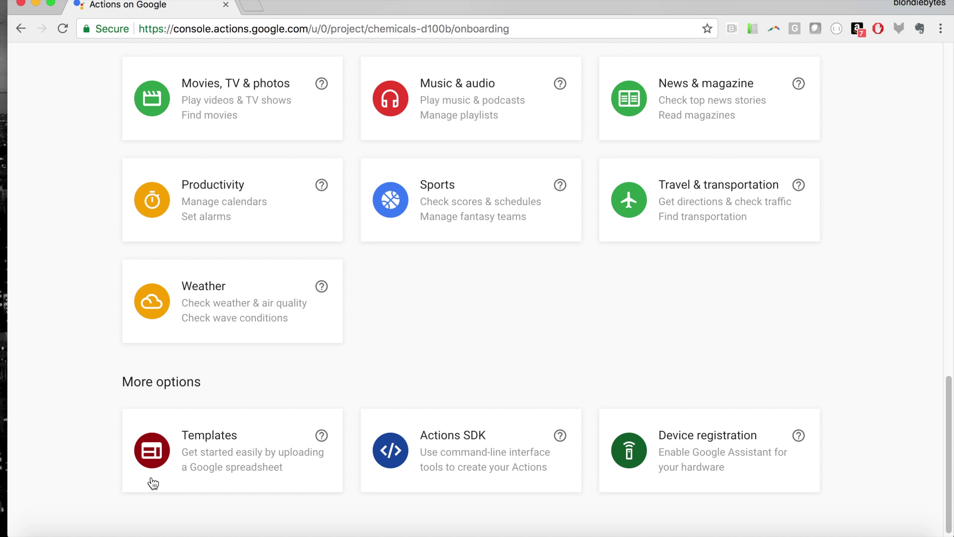
pyautogui.click(202, 464)
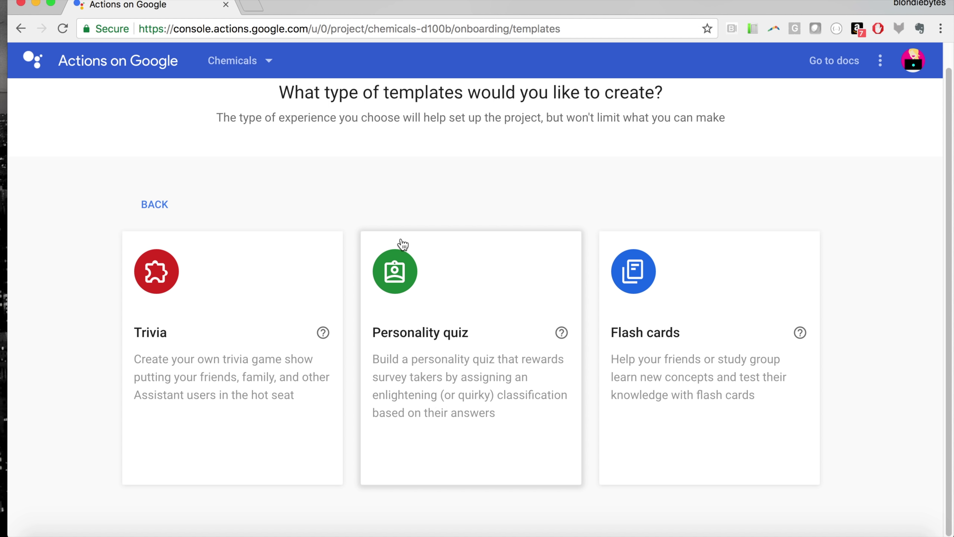
pyautogui.click(700, 278)
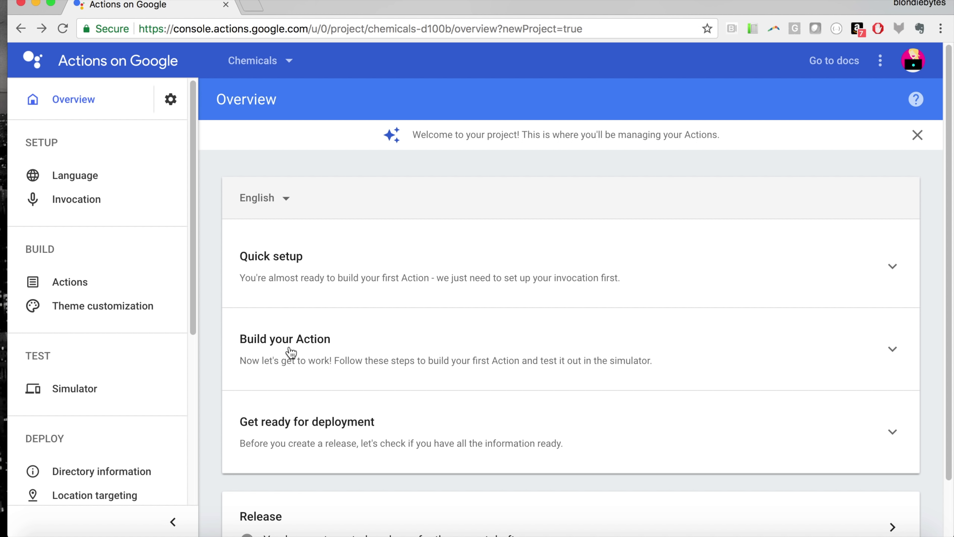
# Start adding the project's first Action from the Build your Action section and set the app's language to English.
pyautogui.click(450, 349)
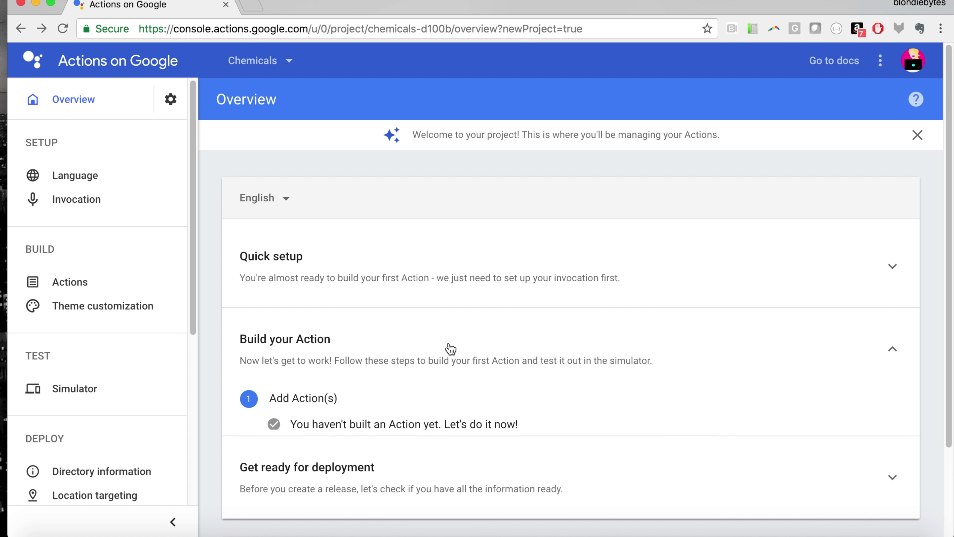
pyautogui.scroll(-3, 586, 335)
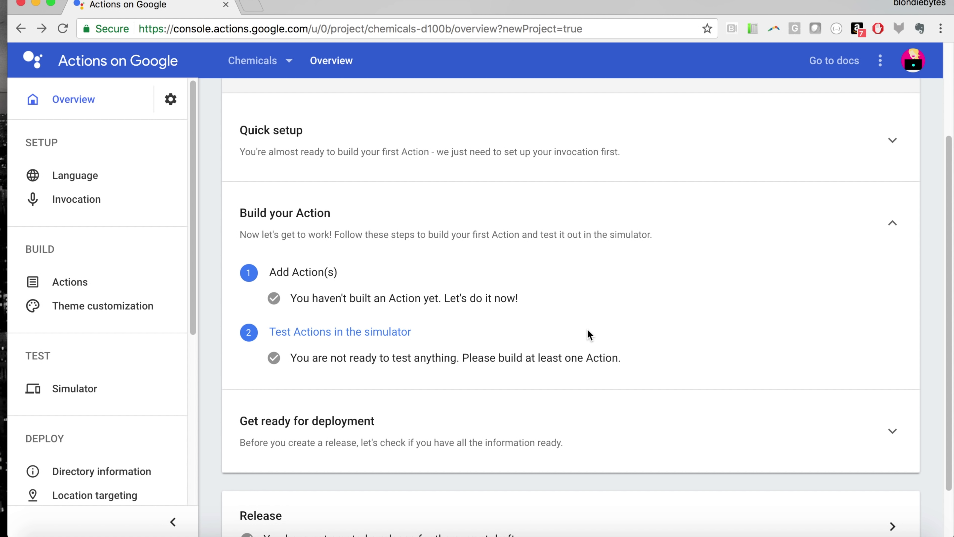
pyautogui.click(294, 278)
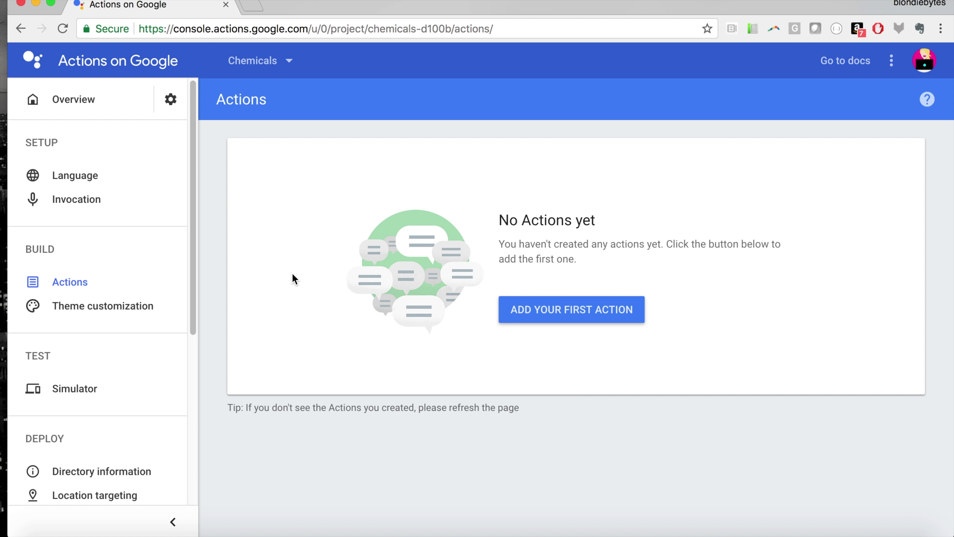
pyautogui.click(530, 309)
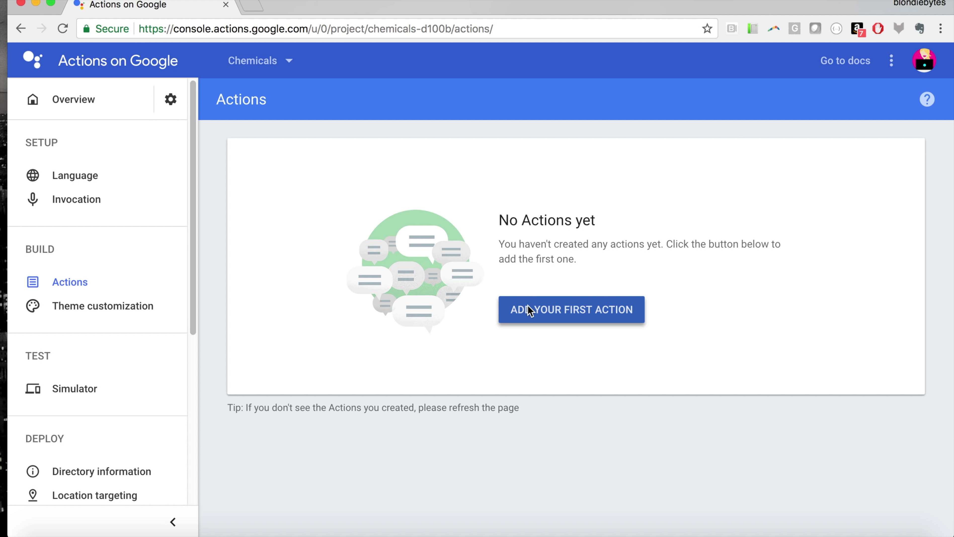
pyautogui.scroll(-1, 263, 301)
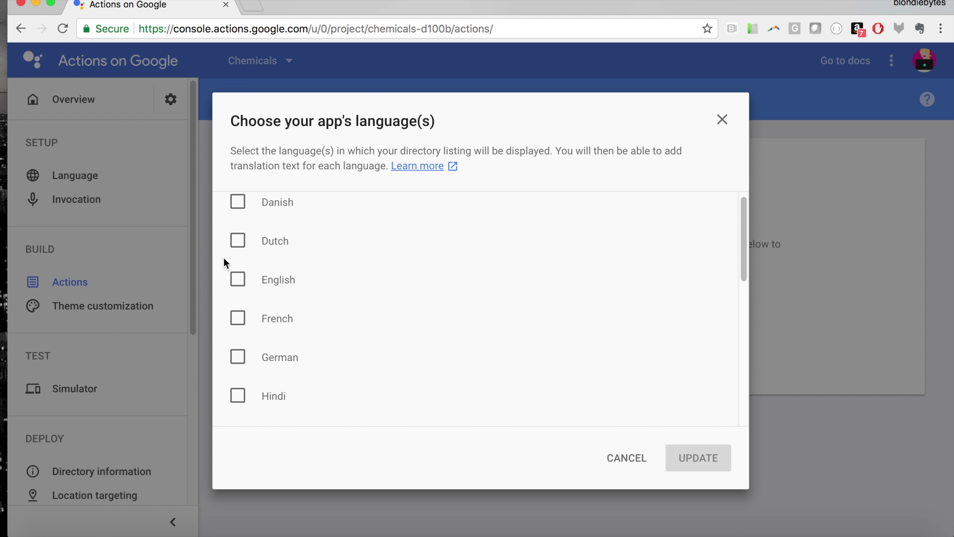
pyautogui.click(237, 278)
pyautogui.click(711, 468)
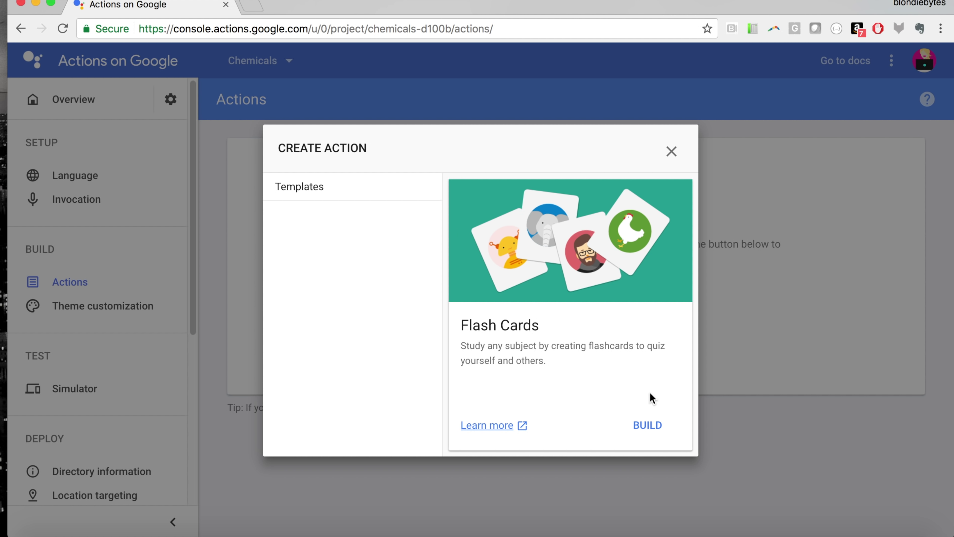
# Build the Flash Cards action with the Mr. Montgomery personality and continue to its content.
pyautogui.click(658, 427)
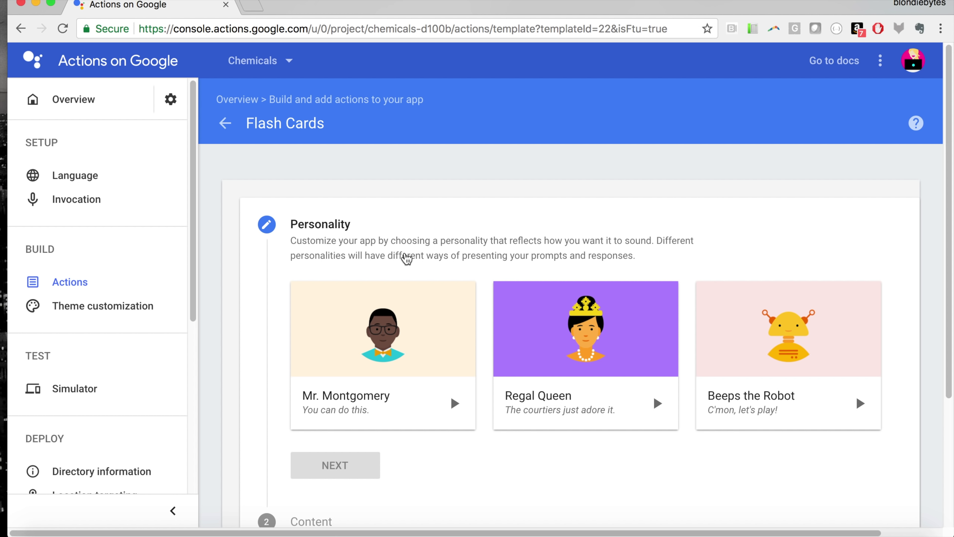
pyautogui.click(417, 396)
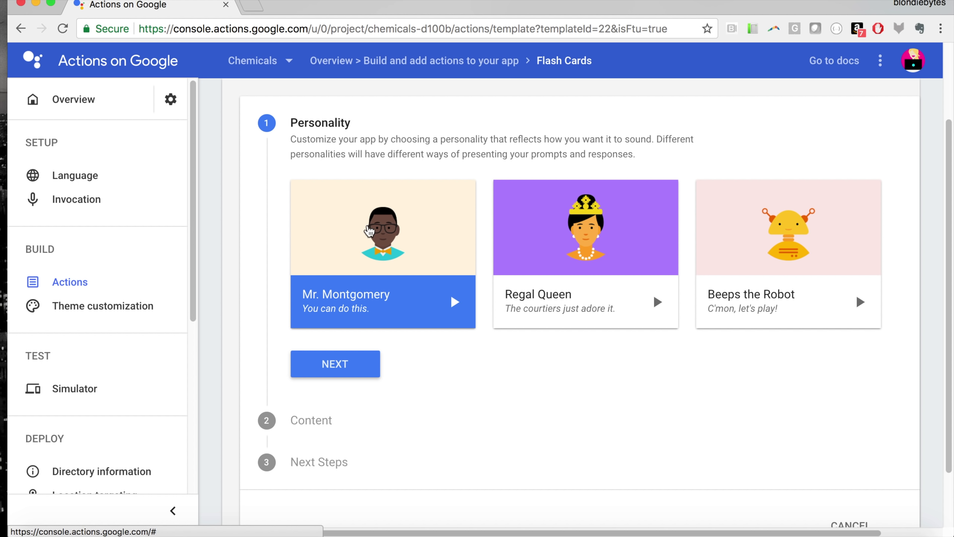
pyautogui.click(322, 365)
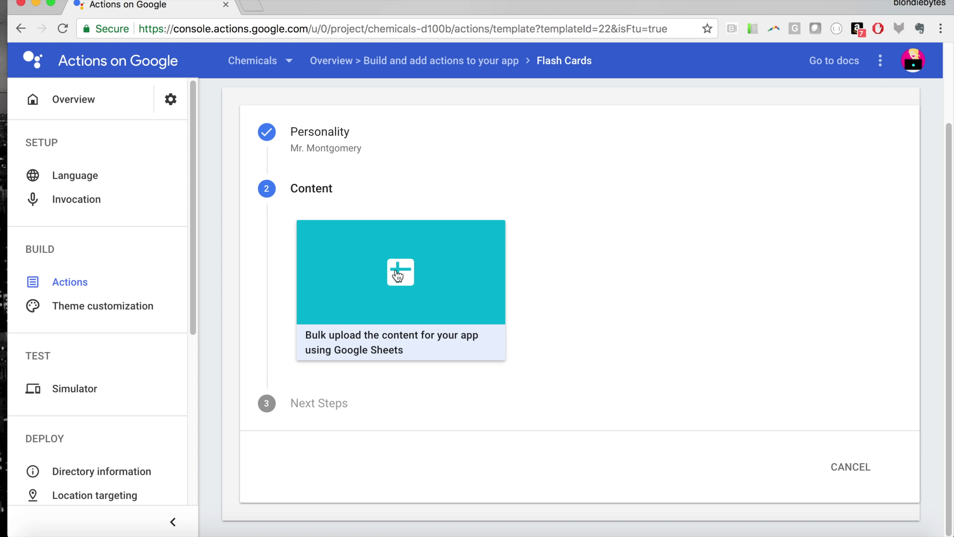
# Start the Google Sheets content upload and make a copy of the pre-filled Flash Cards Game sheet.
pyautogui.click(398, 275)
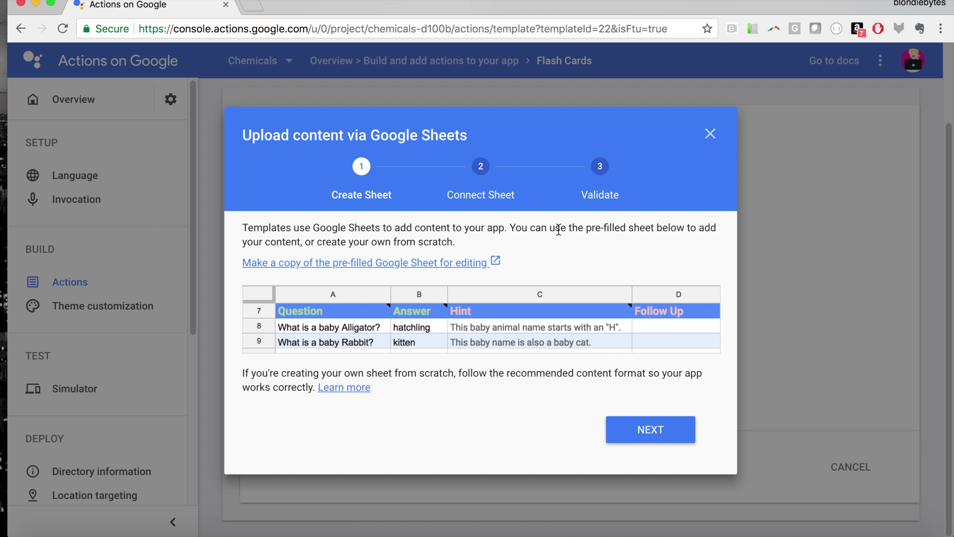
pyautogui.click(449, 264)
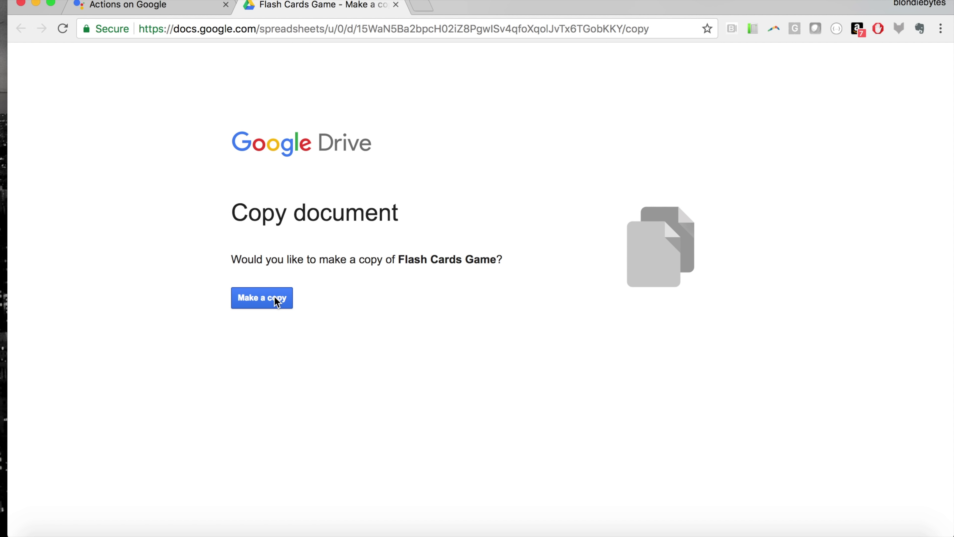
pyautogui.click(277, 302)
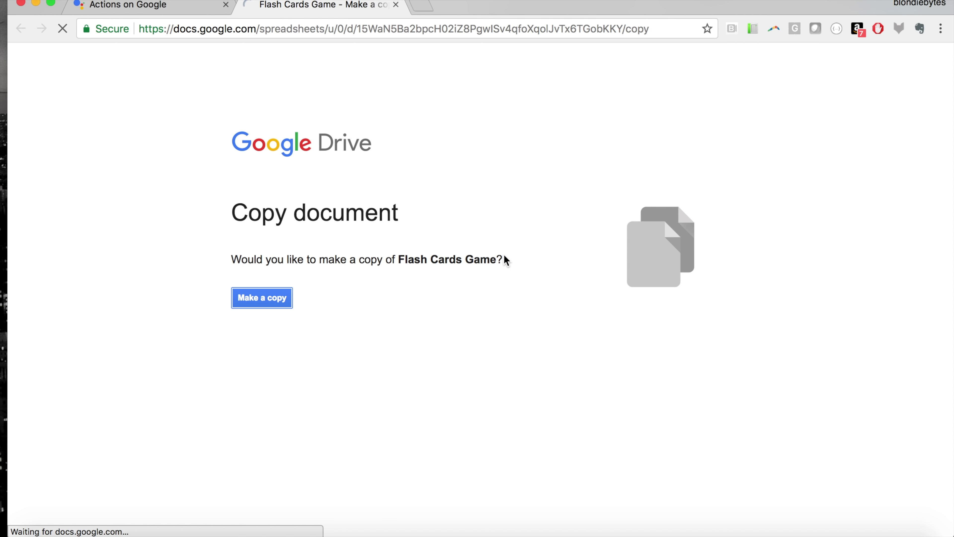
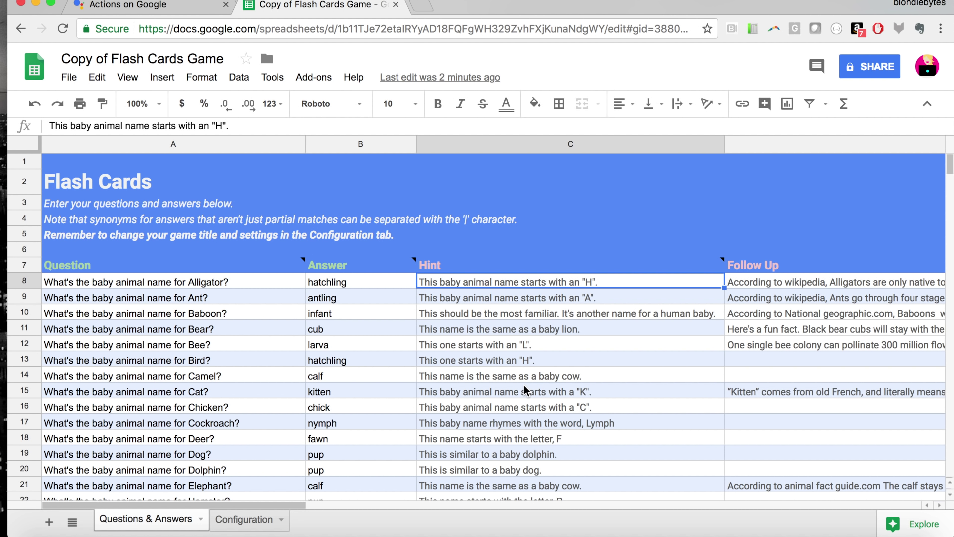
# Examine the sample flash cards' Hint and Follow Up columns, and select the whole Alligator question row.
pyautogui.click(526, 380)
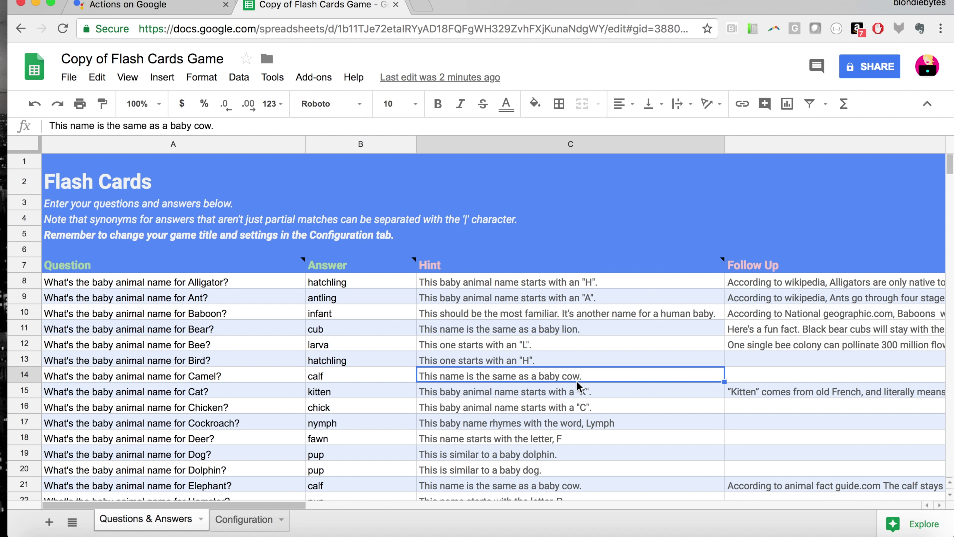
pyautogui.click(534, 323)
pyautogui.hscroll(10, 534, 323)
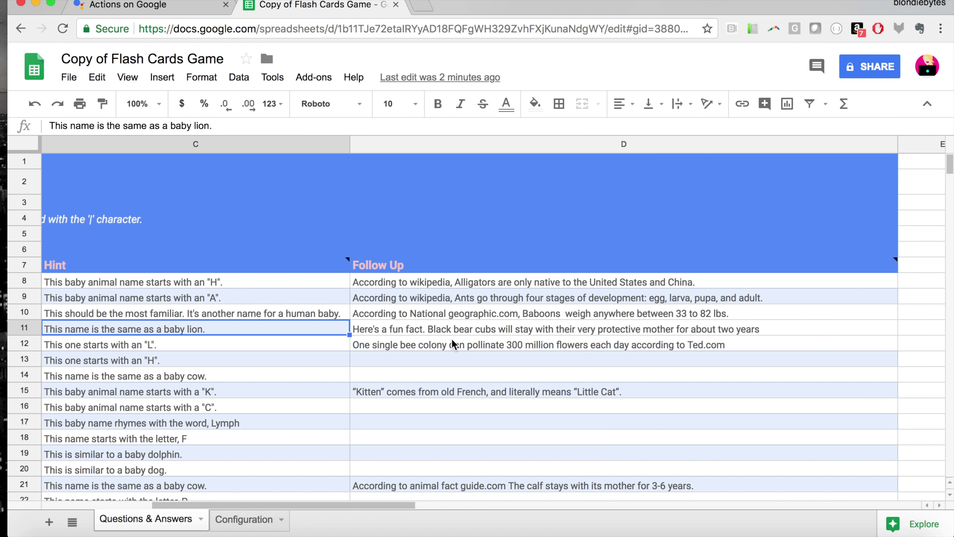
pyautogui.click(432, 284)
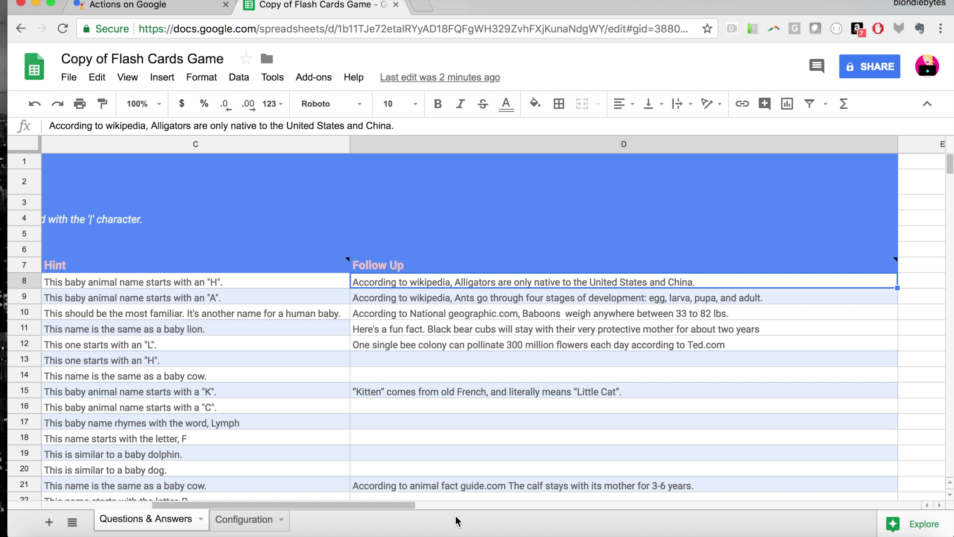
pyautogui.hscroll(-5, 460, 376)
pyautogui.click(489, 345)
pyautogui.click(22, 281)
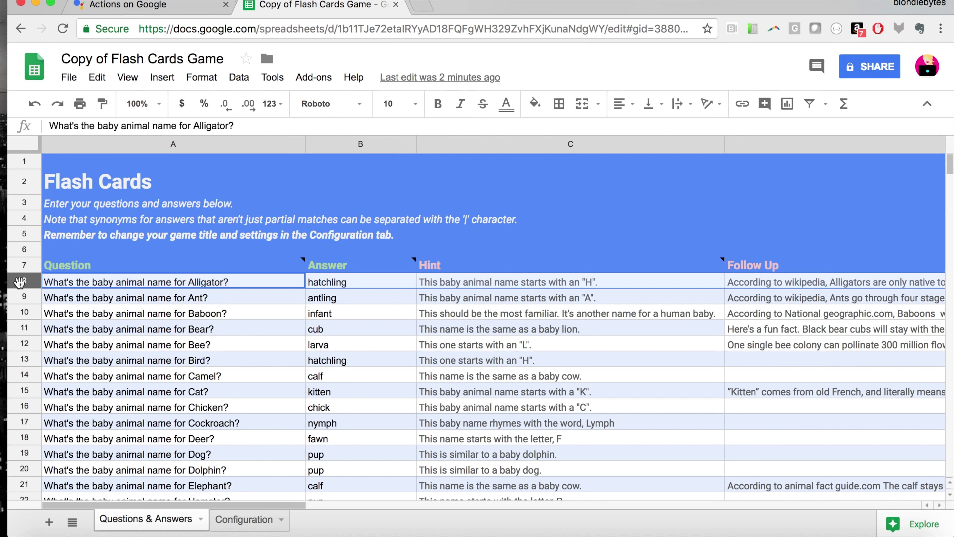
# Clear all the sample baby animal flash cards from rows 8 to 38 of the Questions & Answers sheet.
pyautogui.moveTo(22, 281); pyautogui.dragTo(96, 281)
pyautogui.moveTo(631, 411); pyautogui.dragTo(843, 374)
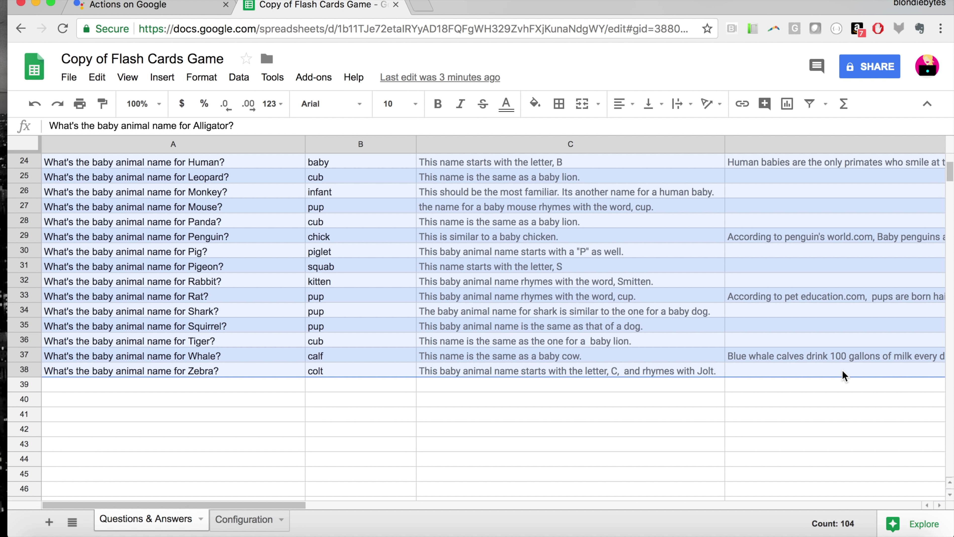
pyautogui.press('Delete')
# Enter the first flash card in row 8: question "What is the symbol for the chemical element Iron?" with the answer Fe.
pyautogui.click(214, 280)
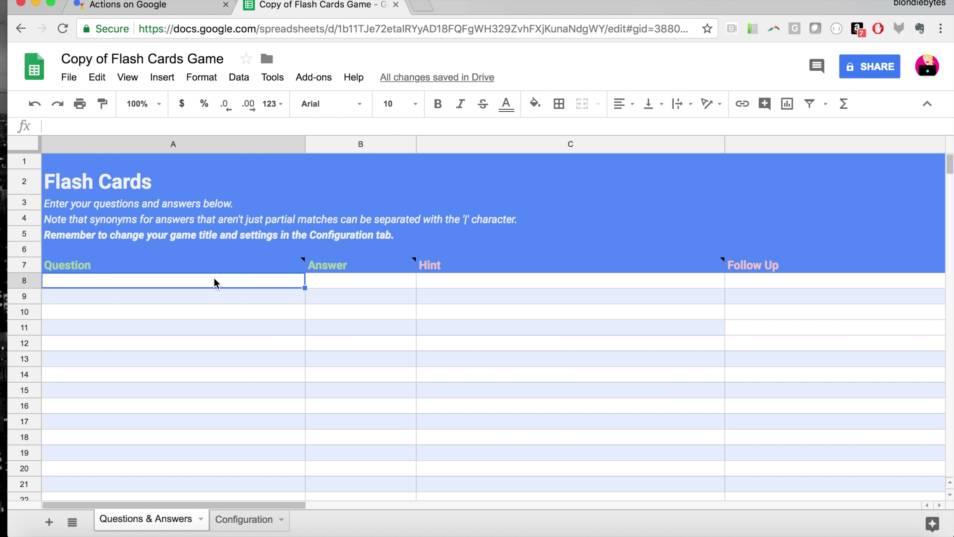
pyautogui.doubleClick(211, 281)
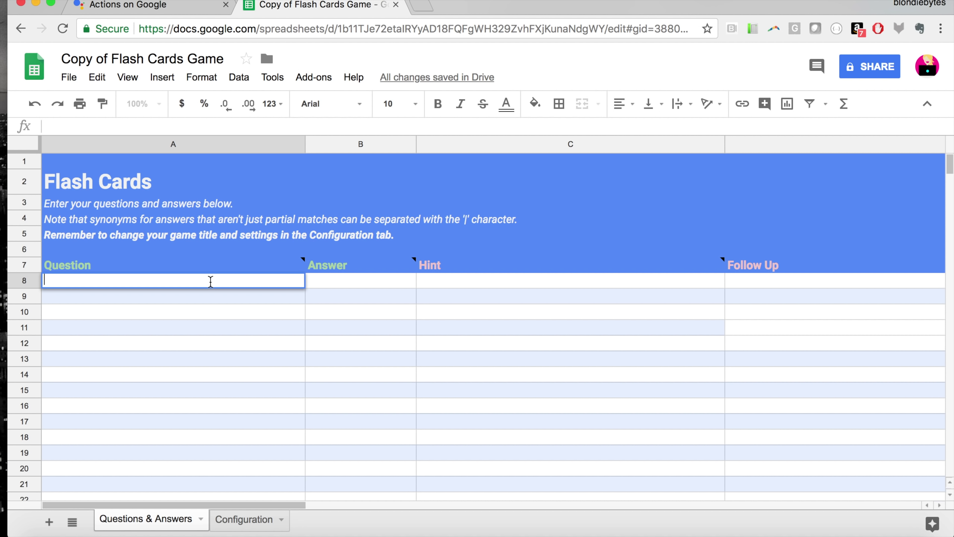
pyautogui.write('What is the symbol ')
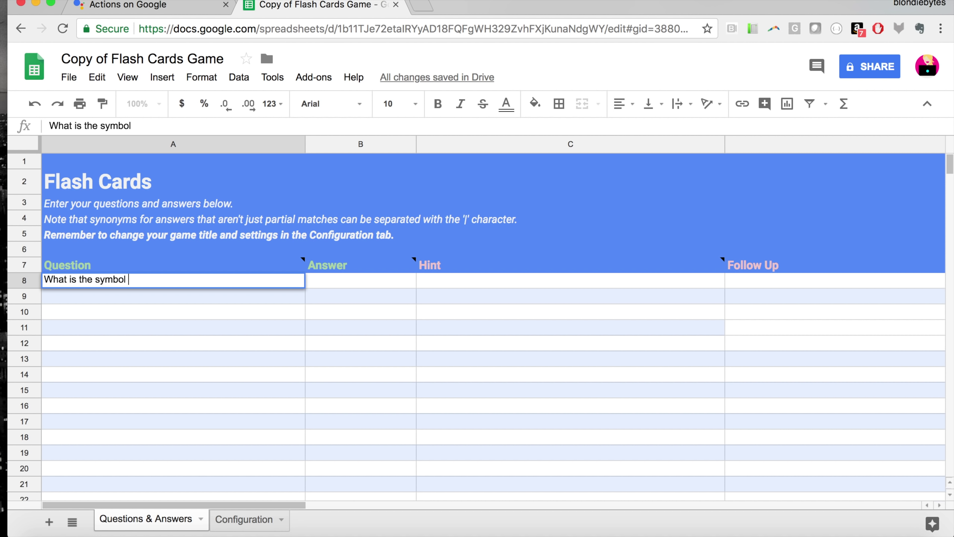
pyautogui.write('for the chemical element ')
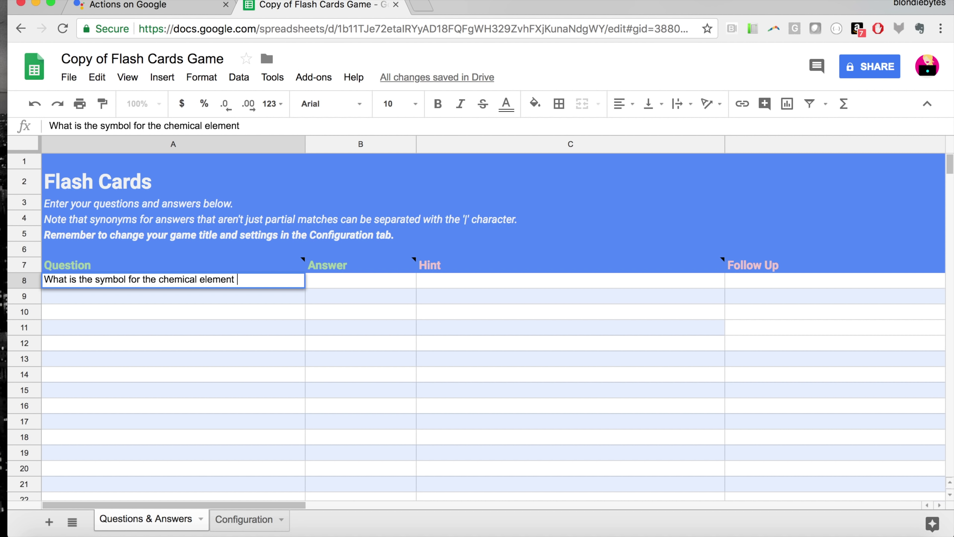
pyautogui.write('Iron?')
pyautogui.click(393, 284)
pyautogui.write('Fe')
pyautogui.click(339, 306)
pyautogui.click(398, 281)
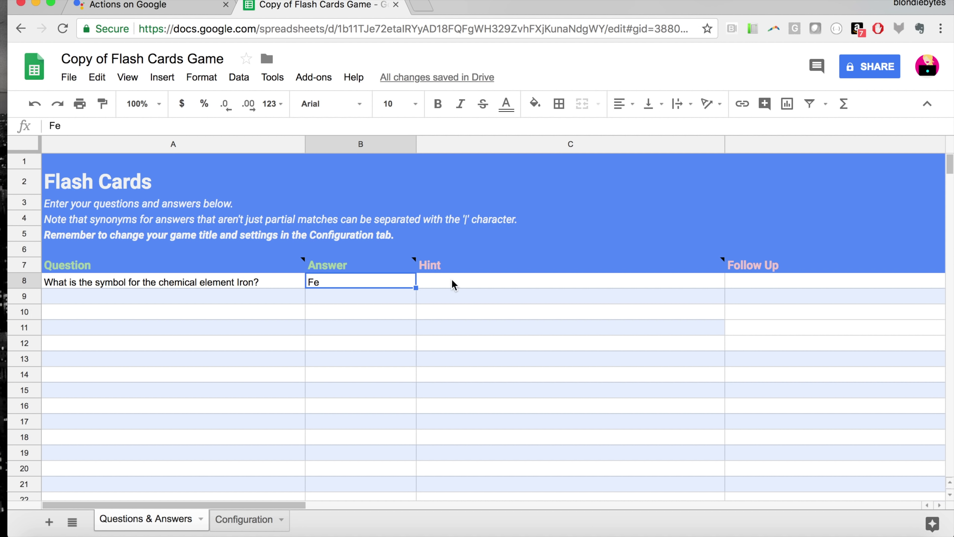
# Add the same chemical symbol question for Nickel, Potassium, Hydrogen and Sulfur in rows 9 to 12 of the Question column.
pyautogui.click(453, 280)
pyautogui.click(744, 279)
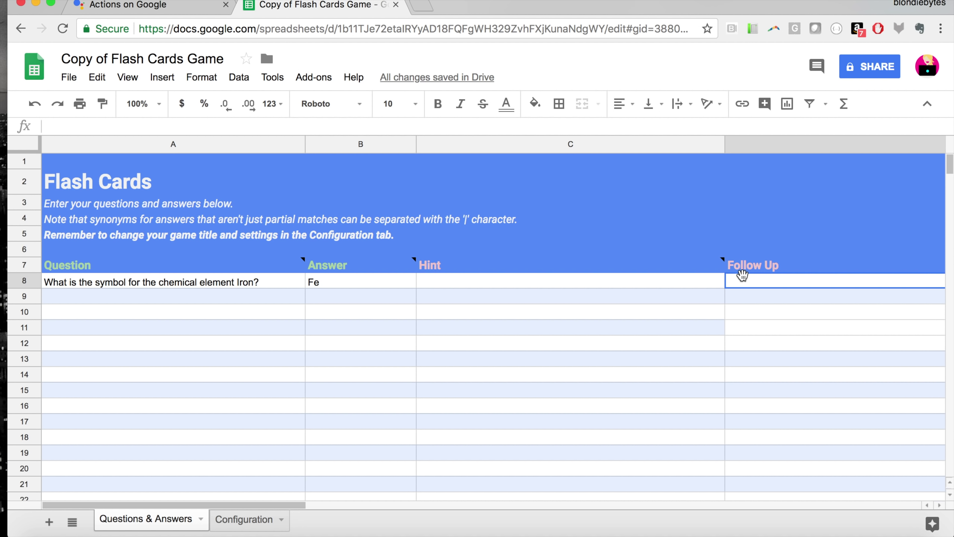
pyautogui.press('Return')
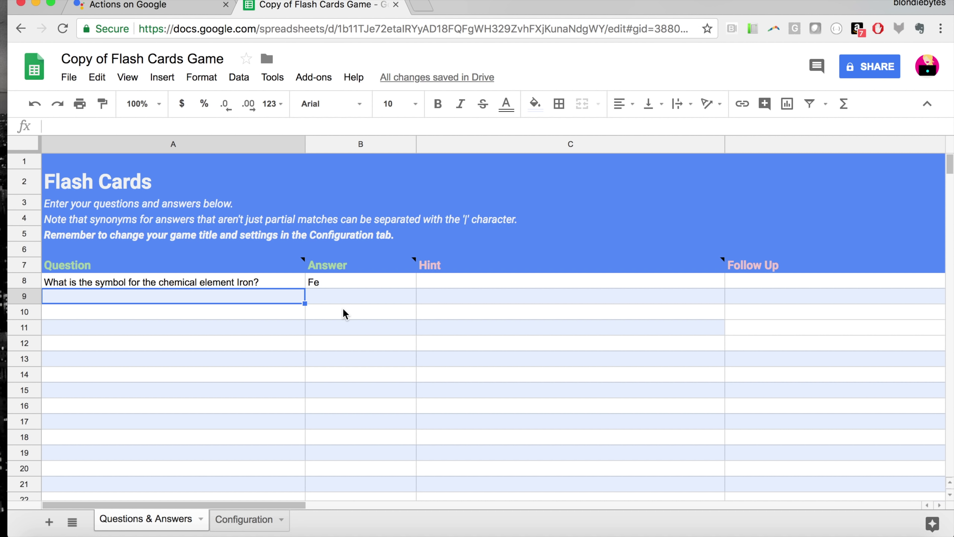
pyautogui.write('What is the symbol for the chemical element Nickel? What is the symbol for the chemical element Potassium? What is the symbol for the chemical element Hydrogen? What is the symbol for the chemical element Sulfur?')
# Fill in the answers Ni, K, H and S for the Nickel, Potassium, Hydrogen and Sulfur questions.
pyautogui.click(399, 297)
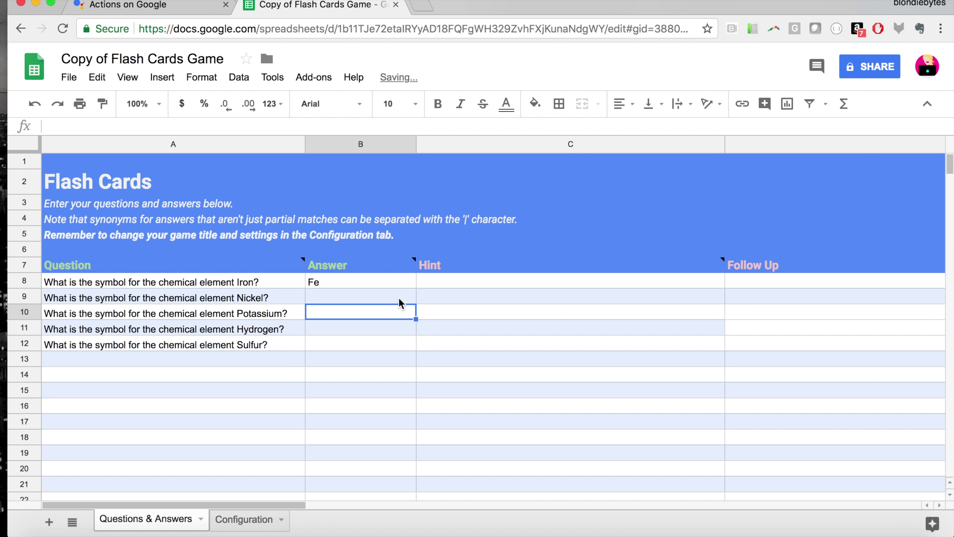
pyautogui.write('Ni')
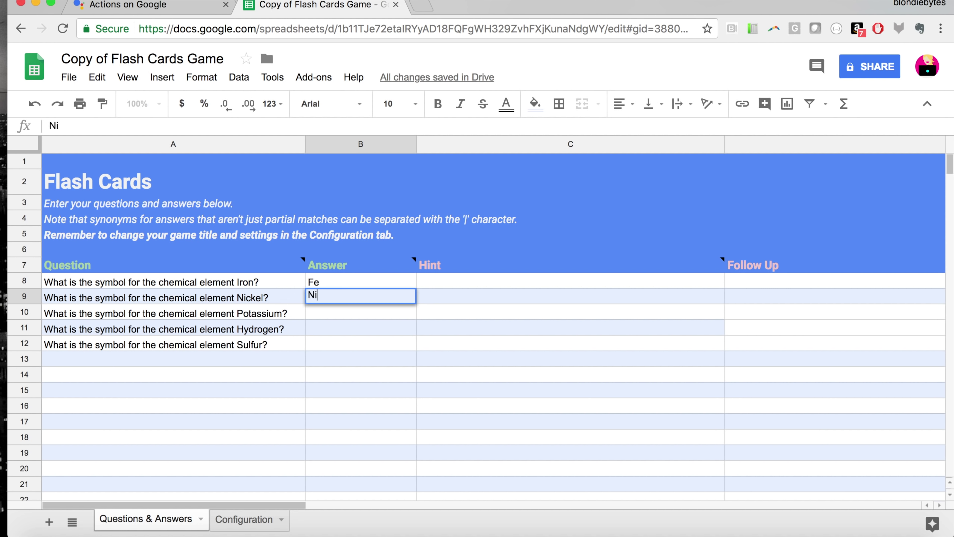
pyautogui.press('Return')
pyautogui.write('K')
pyautogui.press('Return')
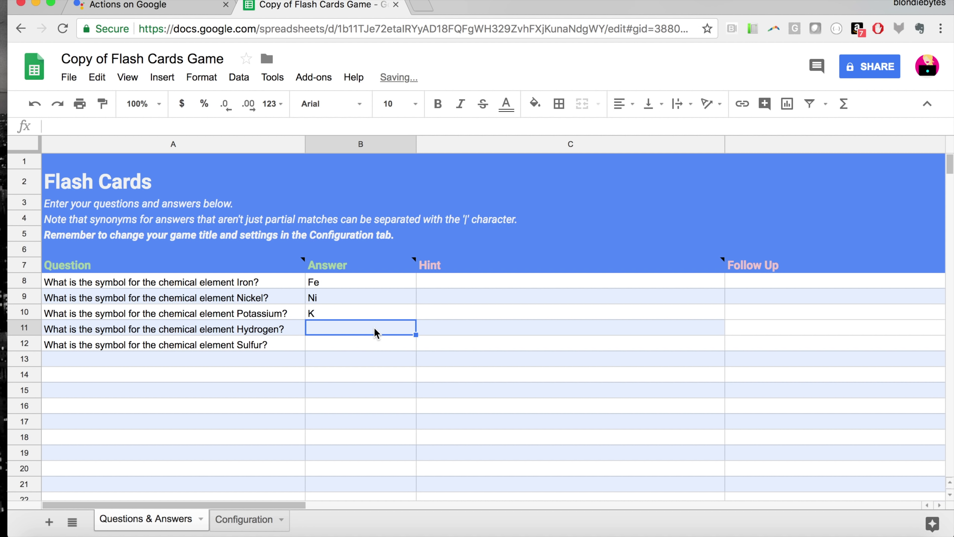
pyautogui.write('H')
pyautogui.press('Return')
pyautogui.write('S')
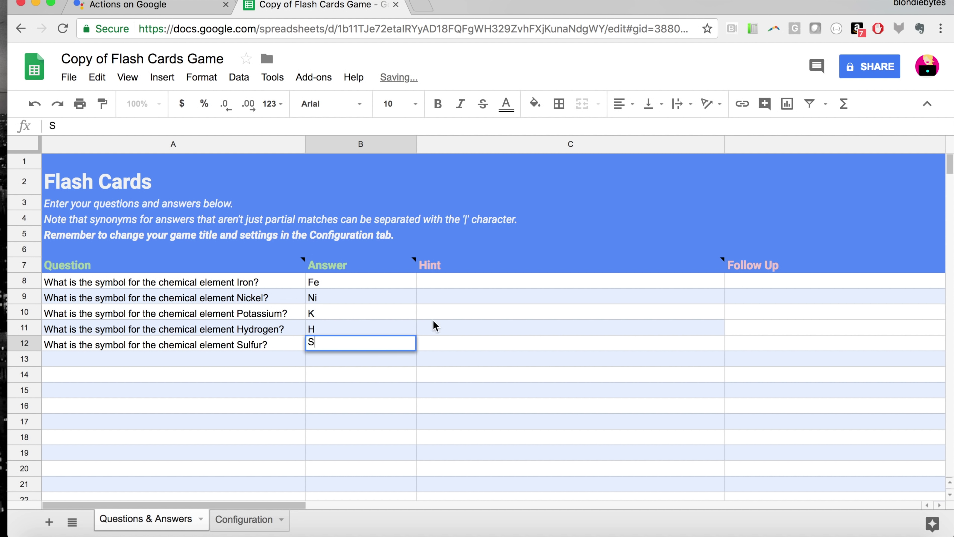
# Add hints reading "The atomic number for this element is" with 26, 28, 19, 1 and 16 for the five elements in order.
pyautogui.click(454, 301)
pyautogui.click(487, 283)
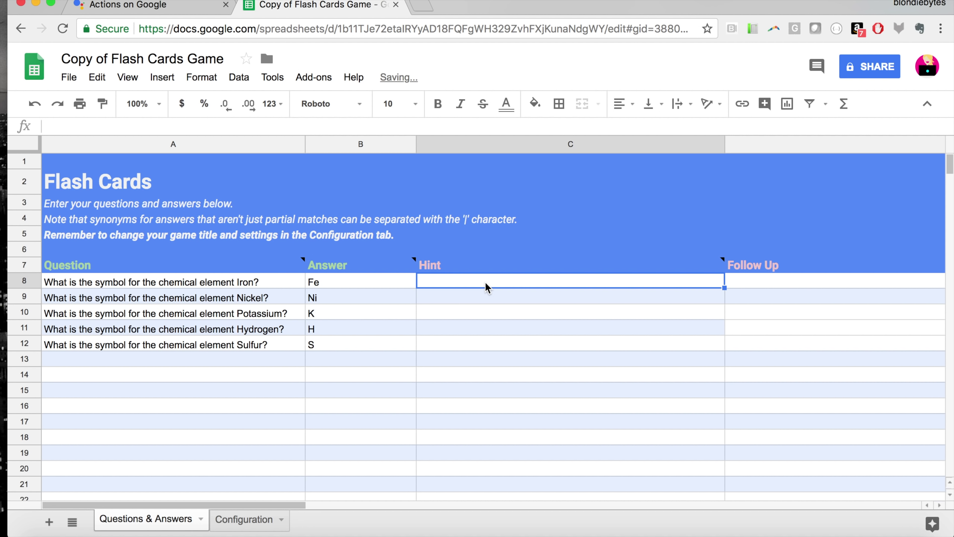
pyautogui.hscroll(5, 487, 288)
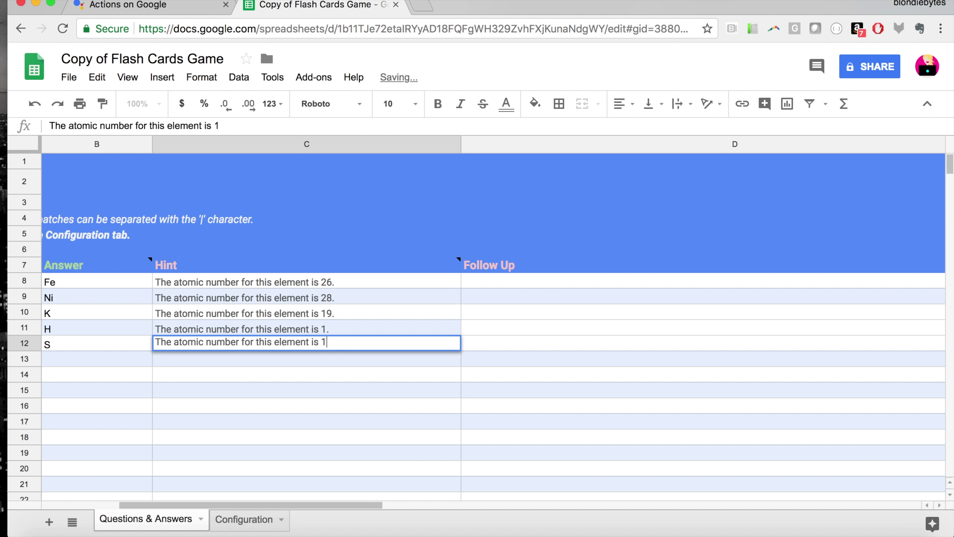
pyautogui.write('6.')
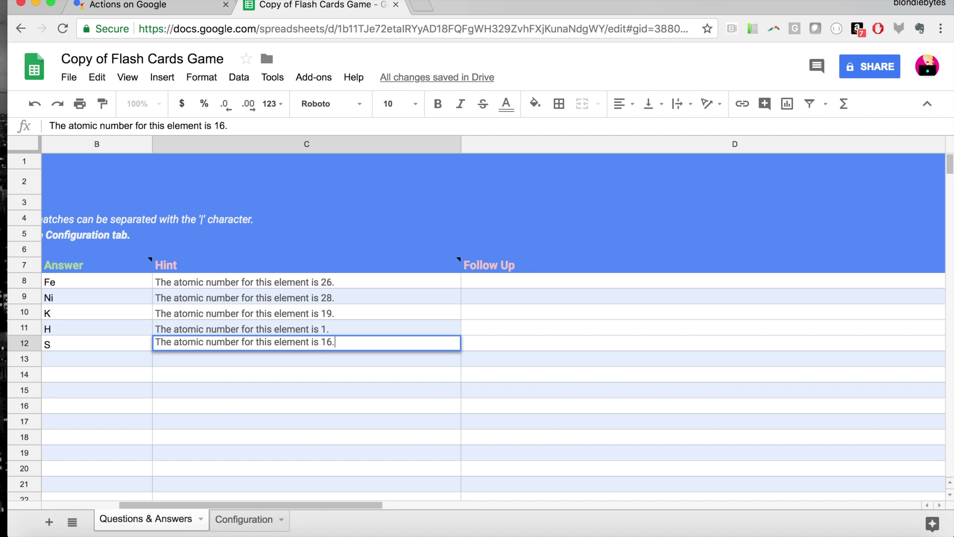
# Enter "Iron is the second most common metdal on earth." as the Follow Up of the Iron question.
pyautogui.click(535, 283)
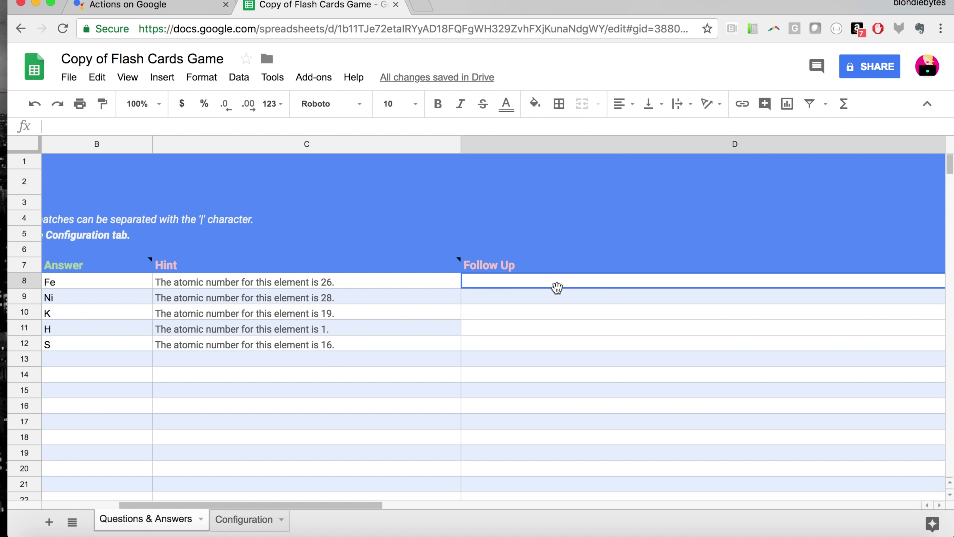
pyautogui.write('Iron is')
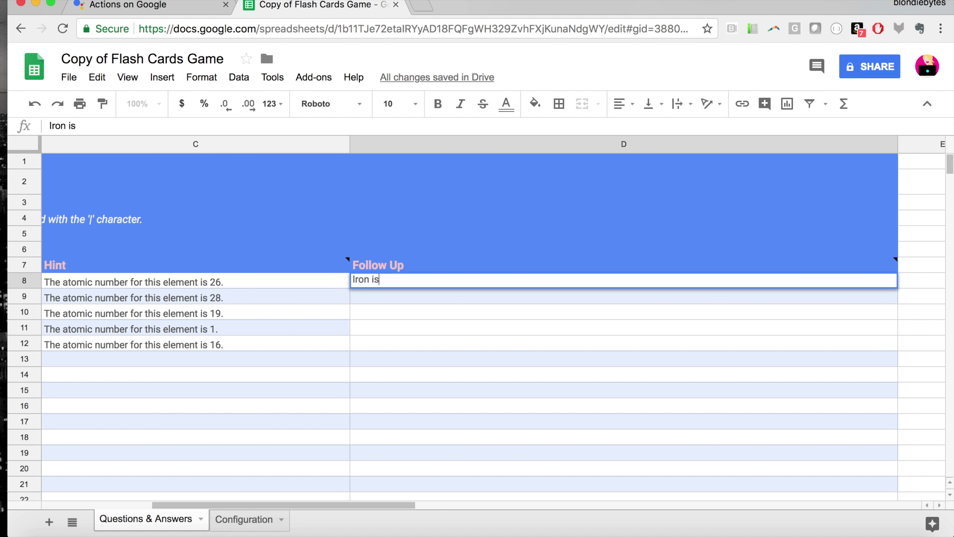
pyautogui.write(' the second mo')
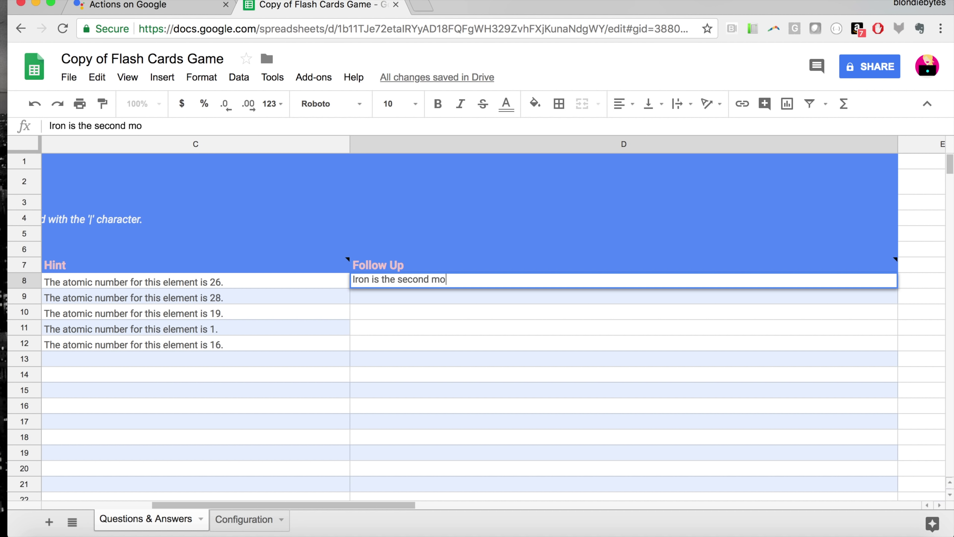
pyautogui.write('st common metda')
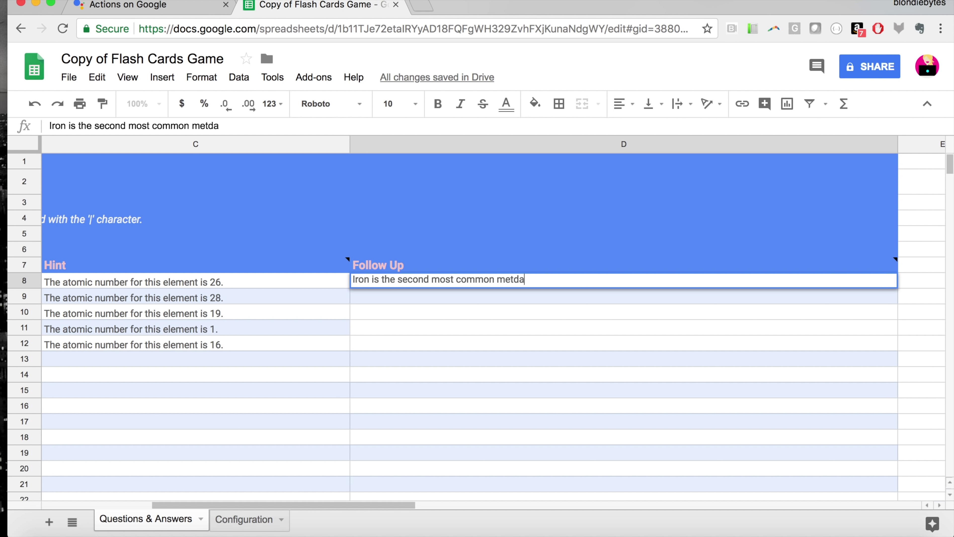
pyautogui.write('l on earth.')
pyautogui.click(495, 379)
pyautogui.click(523, 282)
pyautogui.click(514, 293)
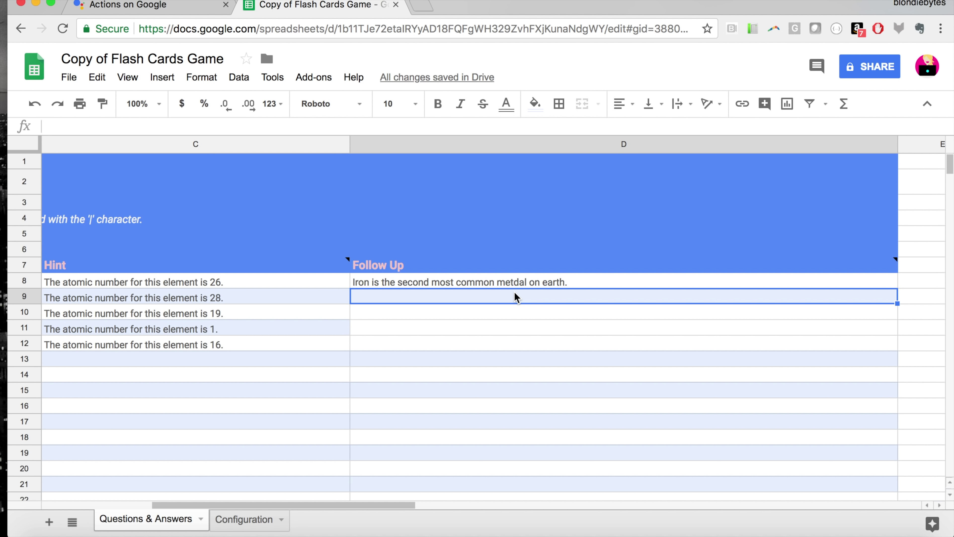
# Add Follow Up facts for Nickel ("belongs to the transition metals and is hard"), Potassium ("Bananas have lots of potassium."), Hydrogen and Sulfur ("abundant, multivalent, and nonmetallic").
pyautogui.hscroll(-5, 419, 359)
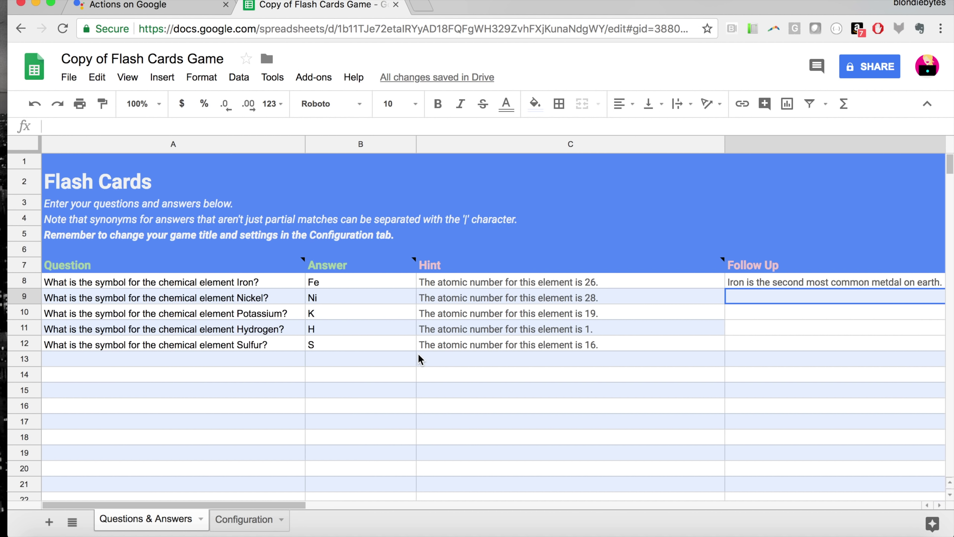
pyautogui.click(227, 299)
pyautogui.click(874, 298)
pyautogui.write('Nickel ')
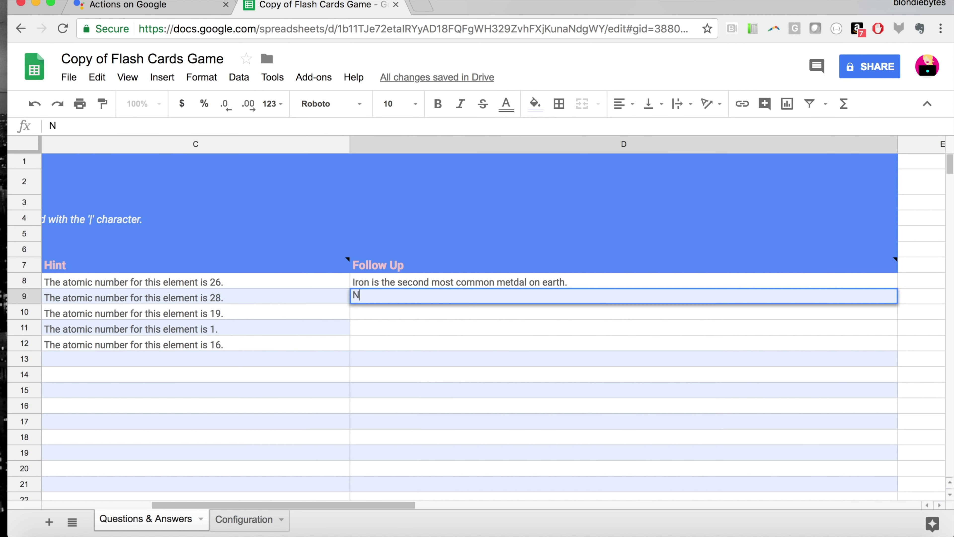
pyautogui.write('belongs to the transition metals and is hard')
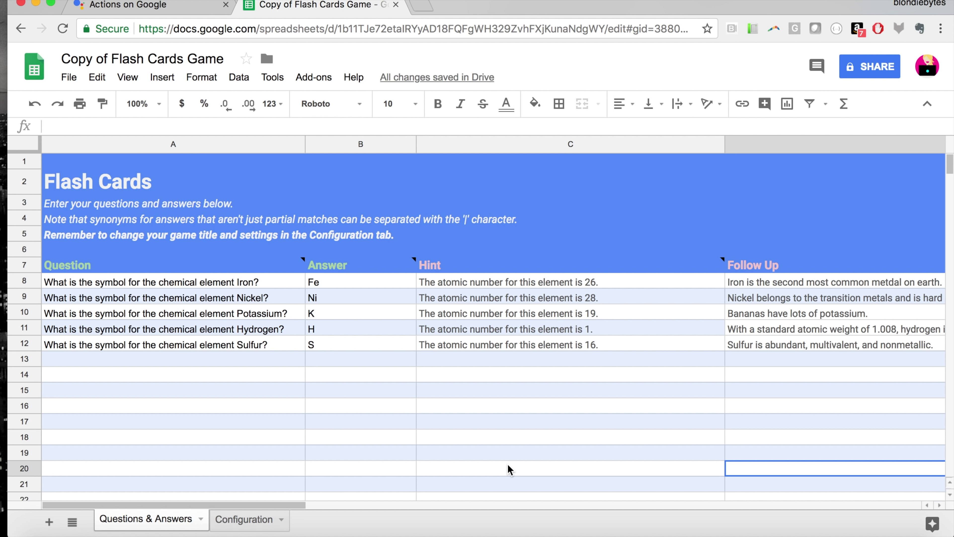
pyautogui.click(500, 456)
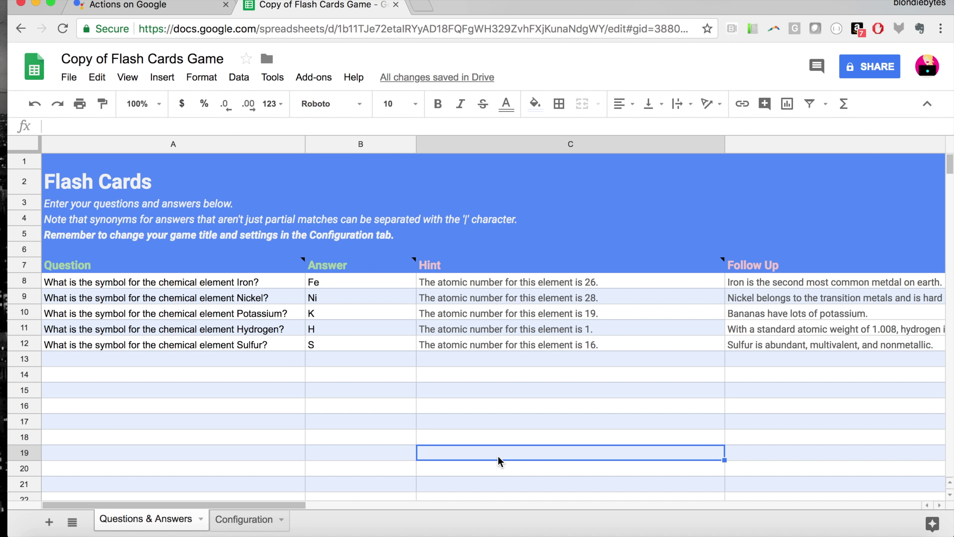
pyautogui.click(221, 283)
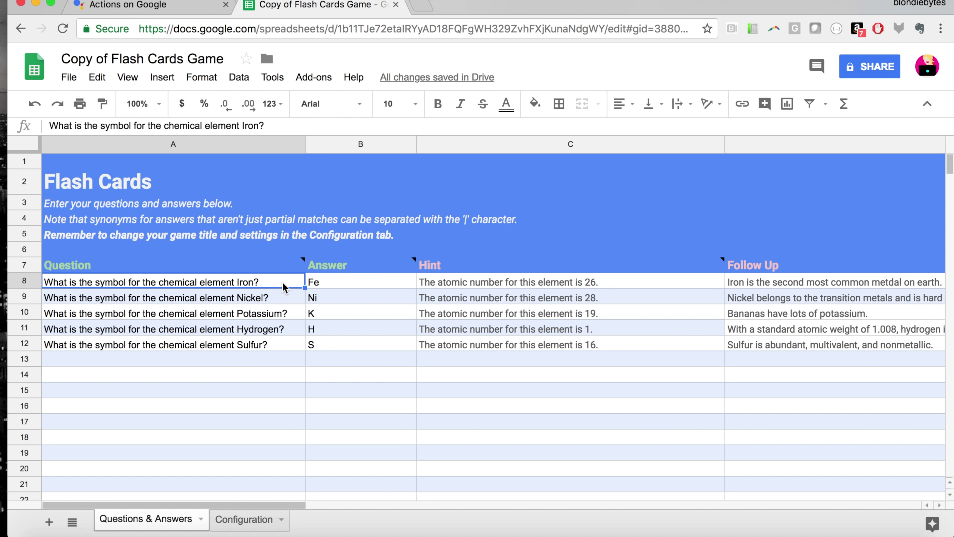
pyautogui.click(285, 330)
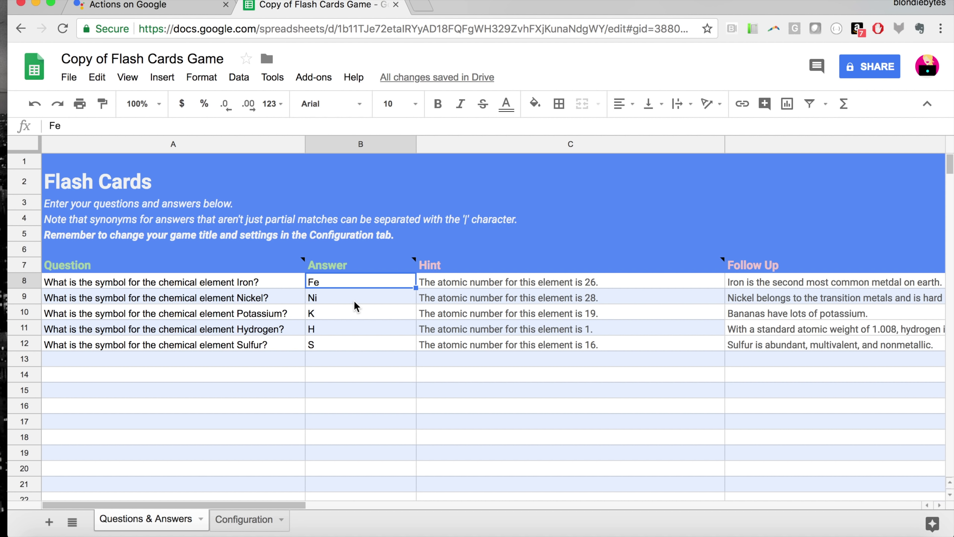
# Enter the example synonym answer "book|novel|storybook" in the Answer column of row 13.
pyautogui.click(355, 357)
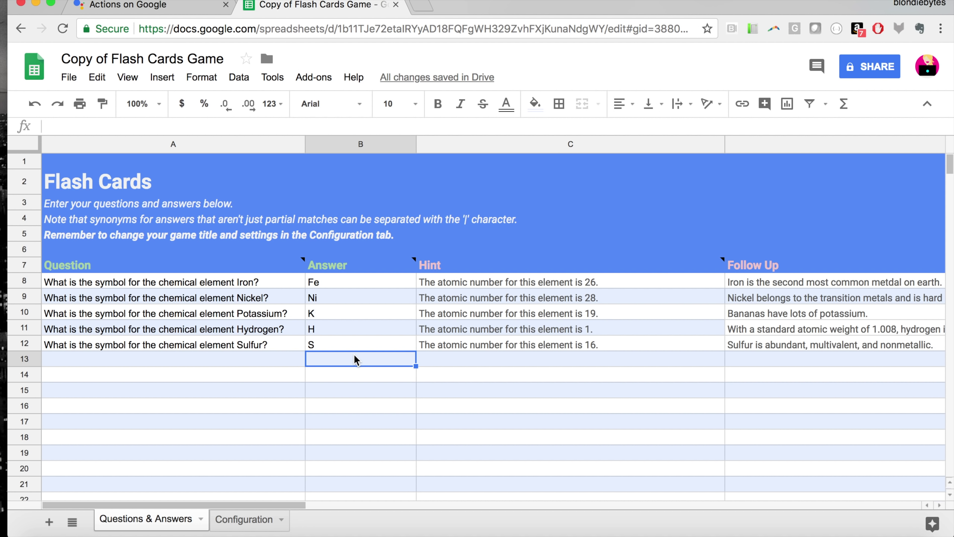
pyautogui.write('book')
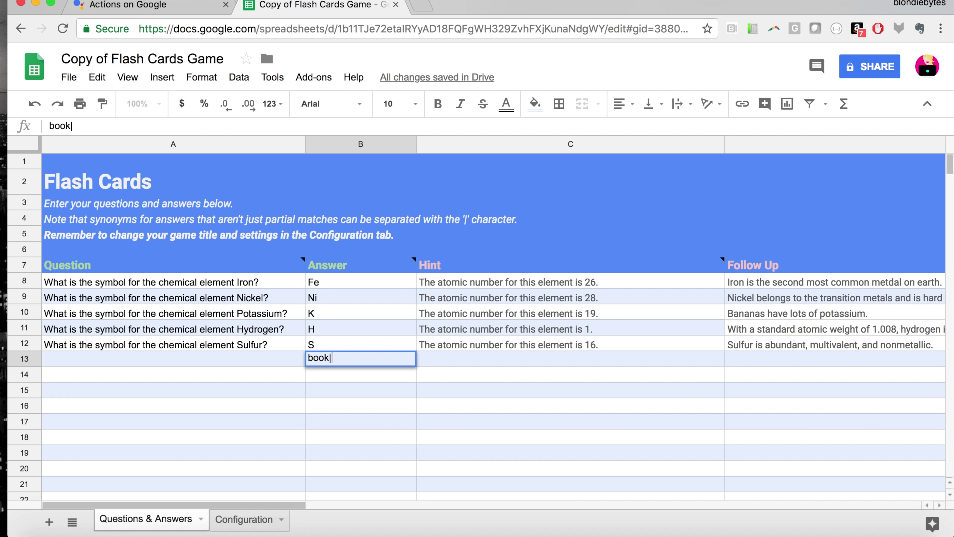
pyautogui.write('|novel|s')
pyautogui.press('BackSpace')
pyautogui.press('BackSpace')
pyautogui.write('|storybooo')
pyautogui.press('BackSpace')
pyautogui.press('BackSpace')
pyautogui.write('ook')
pyautogui.press('BackSpace')
pyautogui.press('BackSpace')
pyautogui.write('k')
pyautogui.press('Return')
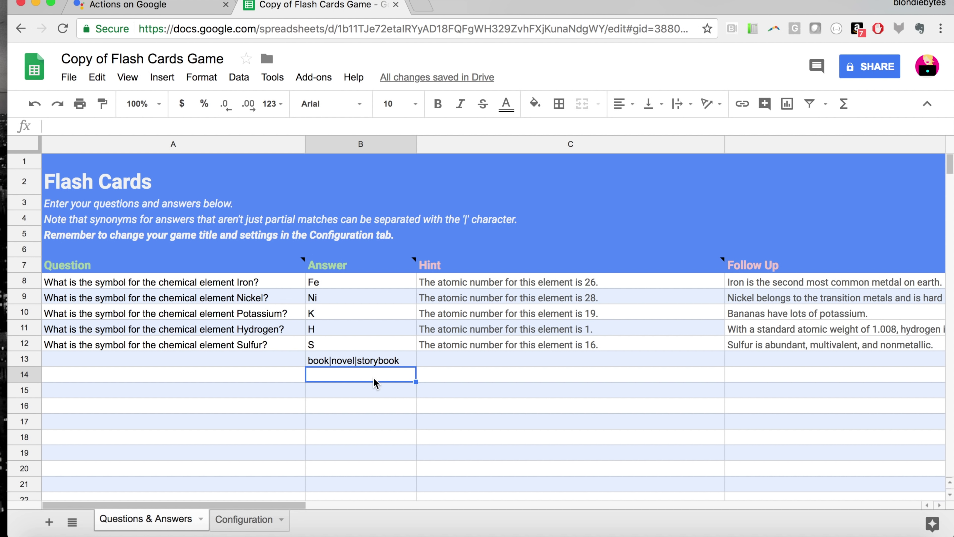
# Enter a second example synonym answer, "pup|puppy|dog", in the Answer column of row 14.
pyautogui.write('pup|')
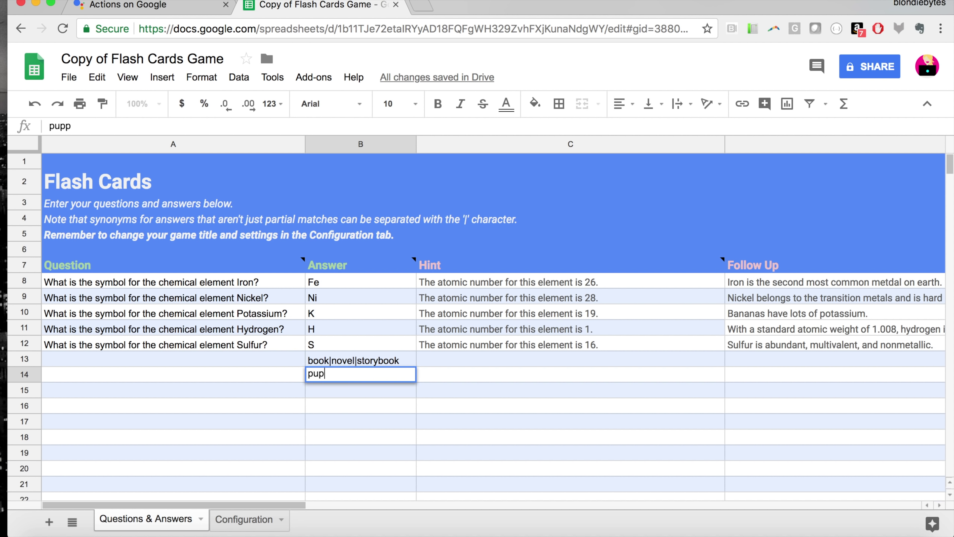
pyautogui.write('puppy|do')
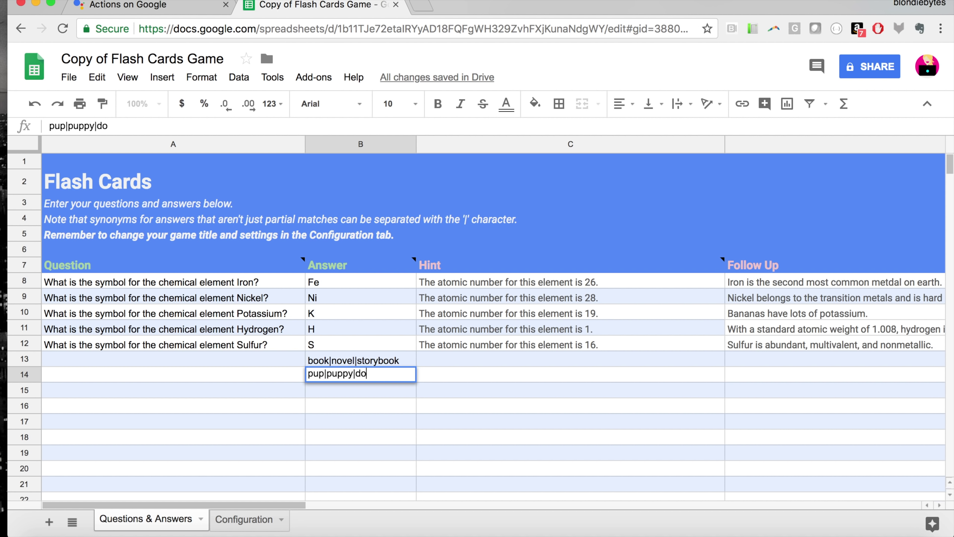
pyautogui.press('BackSpace')
pyautogui.write('og')
pyautogui.press('Left')
pyautogui.press('Left')
pyautogui.press('Left')
pyautogui.press('Left')
pyautogui.hotkey('shift', 'Left')
# Delete both example synonym answers from rows 13 and 14 of the Answer column.
pyautogui.click(404, 357)
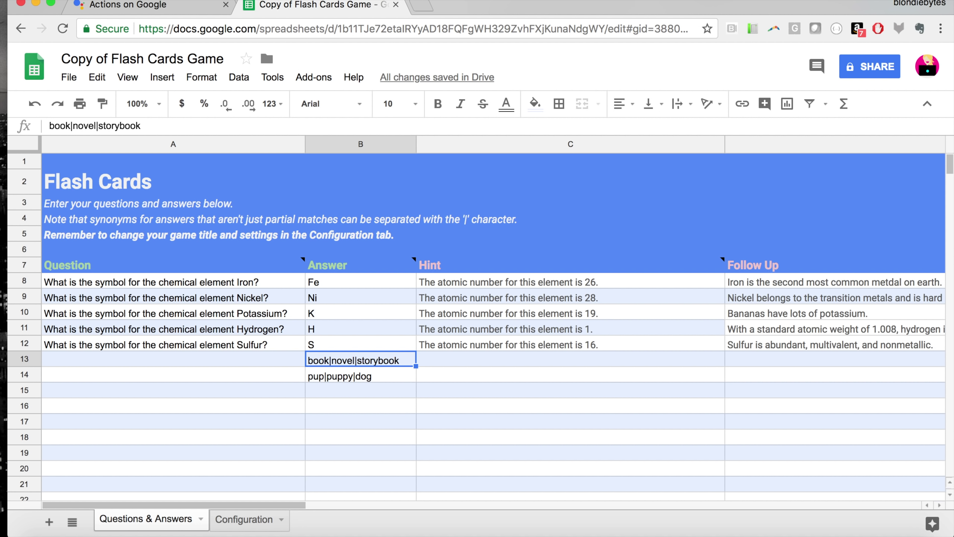
pyautogui.press('Delete')
pyautogui.click(341, 378)
pyautogui.press('Delete')
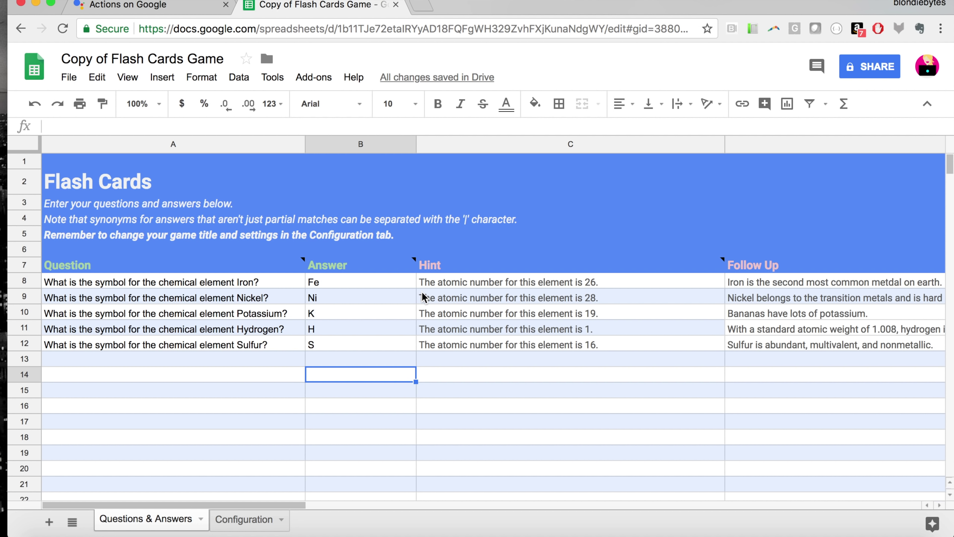
# Open the Flash Cards template documentation and read its Content Best Practices section on question format and synonyms.
pyautogui.click(422, 291)
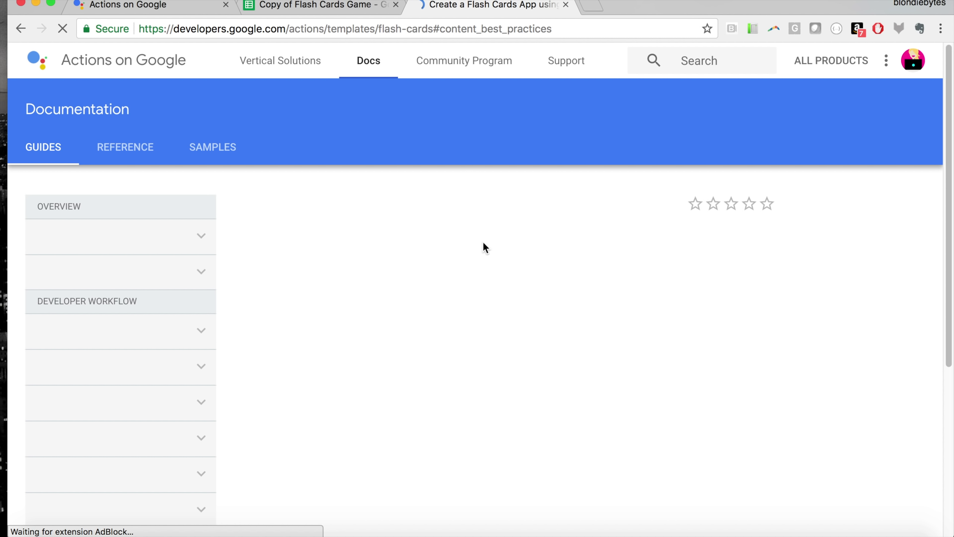
pyautogui.scroll(-10, 507, 387)
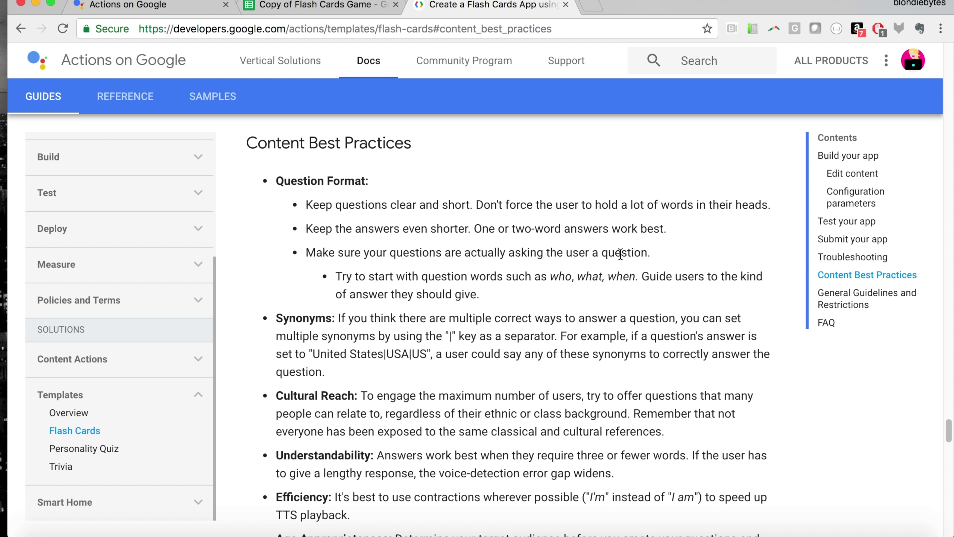
# Read the remaining Content Best Practices, the General Guidelines and Restrictions, and the FAQ in the Flash Cards documentation.
pyautogui.scroll(-3, 389, 353)
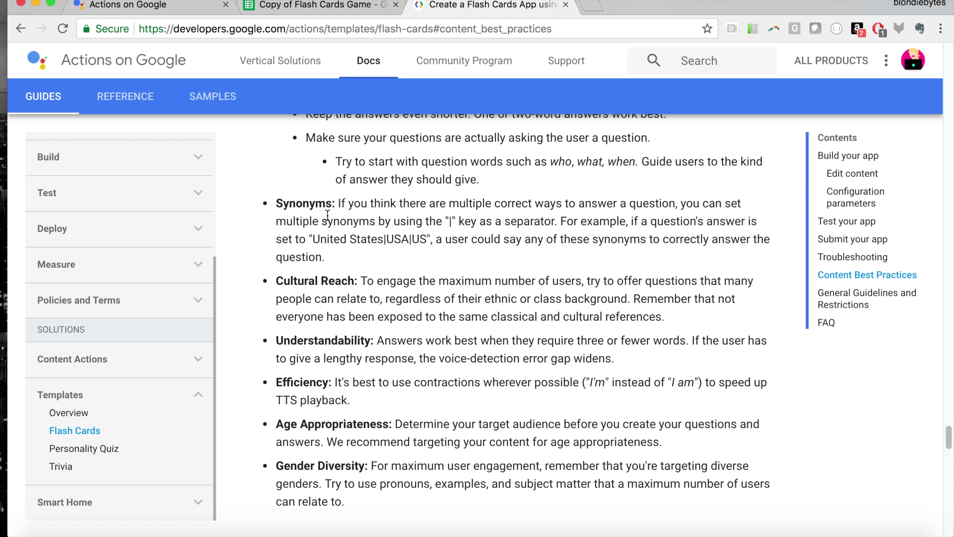
pyautogui.tripleClick(353, 237)
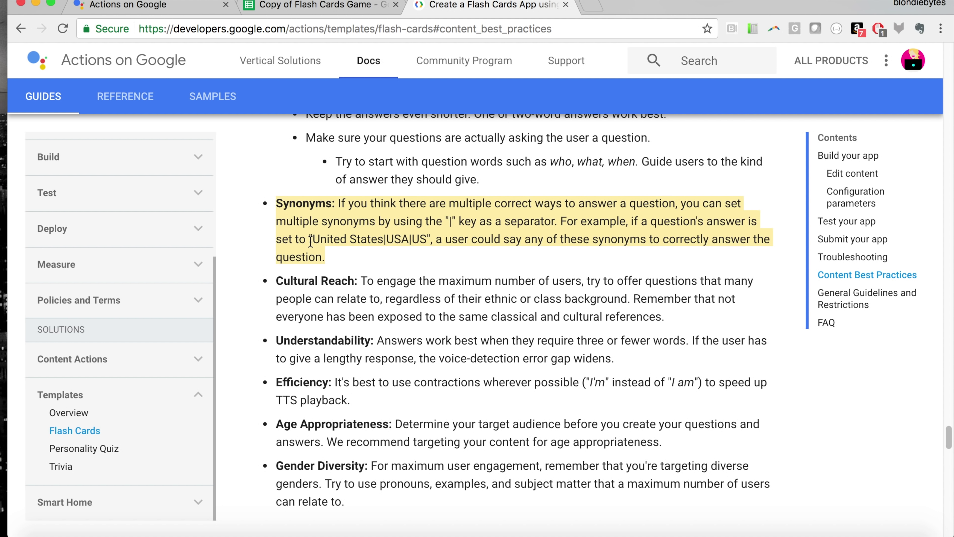
pyautogui.click(328, 242)
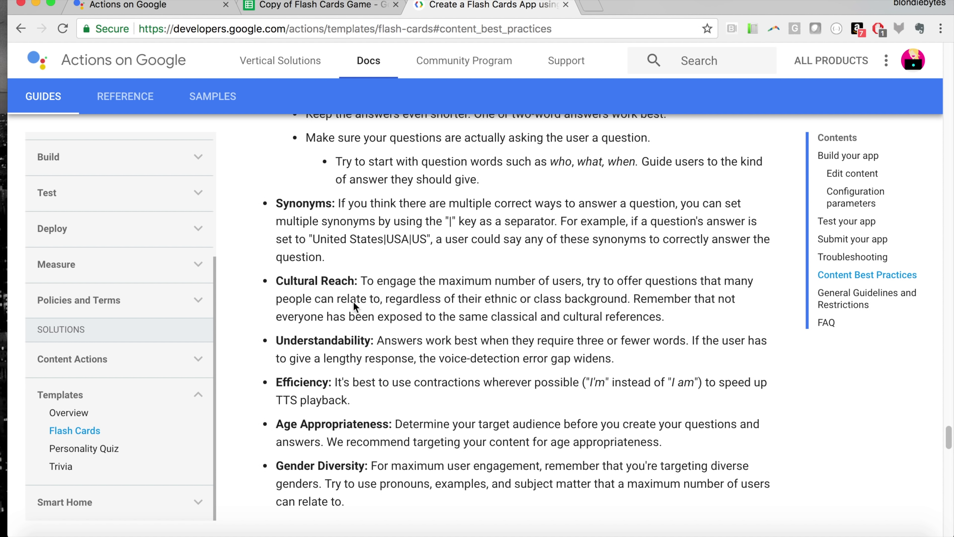
pyautogui.scroll(-4, 338, 337)
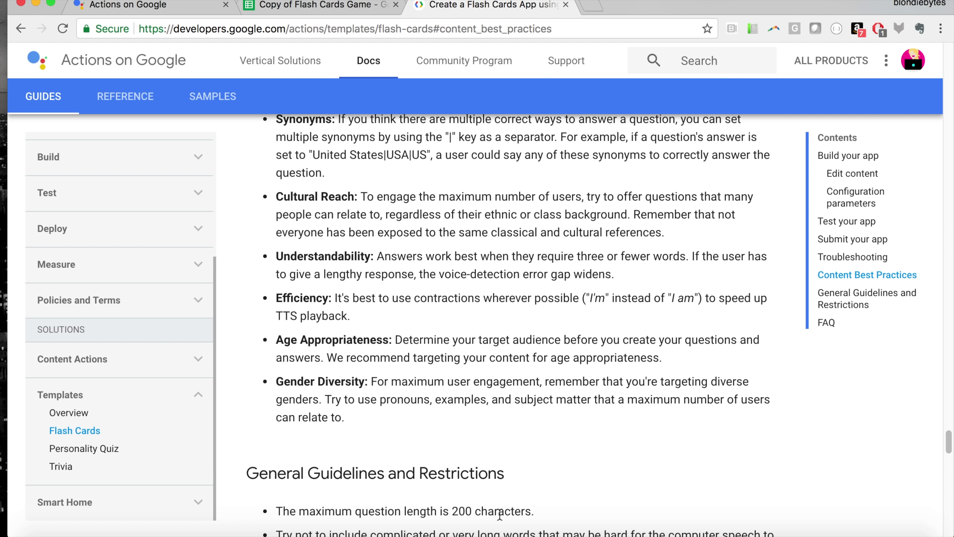
pyautogui.scroll(-4, 474, 466)
pyautogui.scroll(-5, 475, 467)
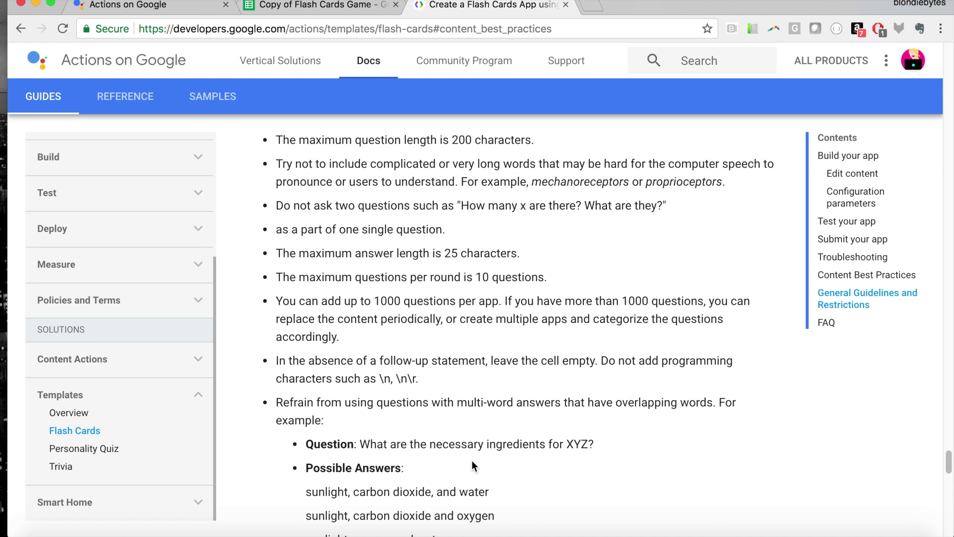
pyautogui.scroll(1, 505, 260)
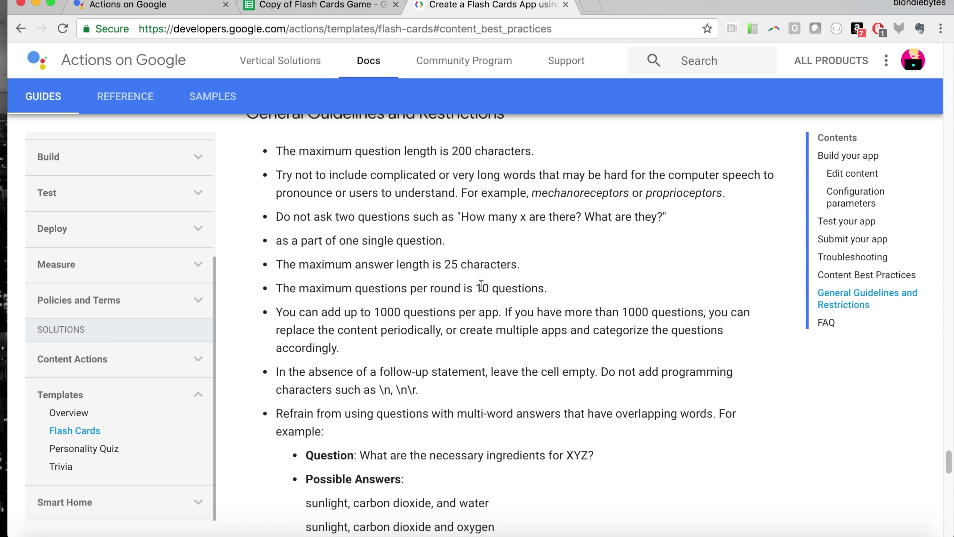
pyautogui.scroll(-6, 481, 285)
pyautogui.scroll(-10, 481, 285)
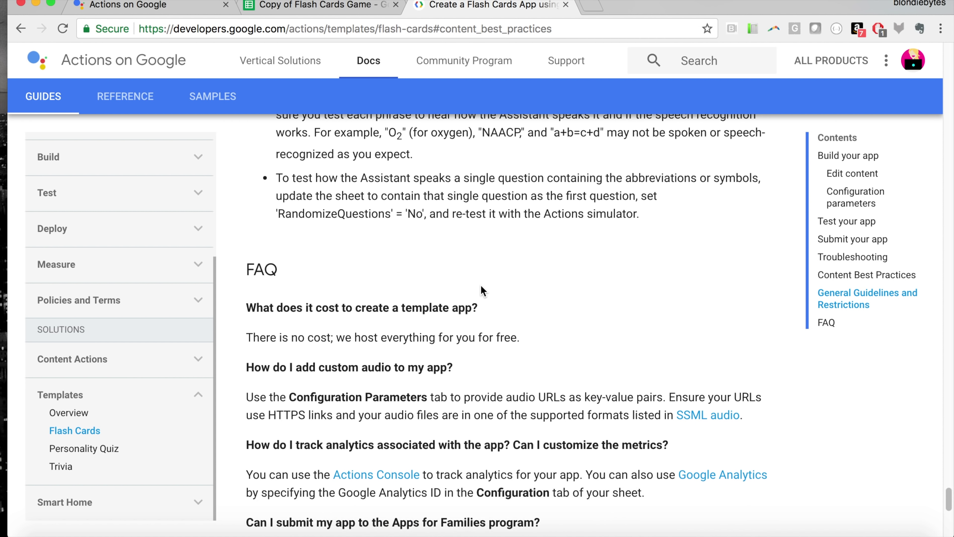
pyautogui.scroll(-6, 376, 398)
pyautogui.scroll(15, 380, 393)
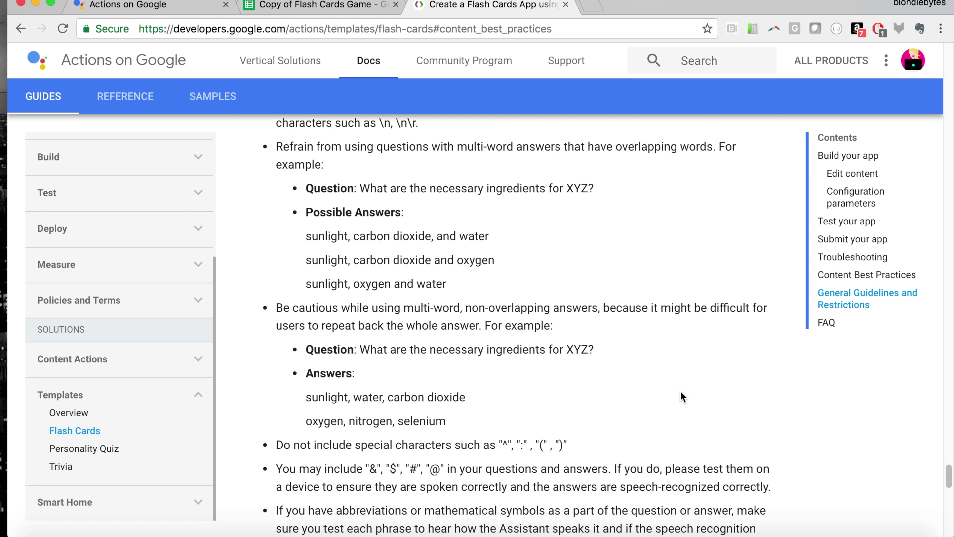
pyautogui.scroll(-5, 647, 434)
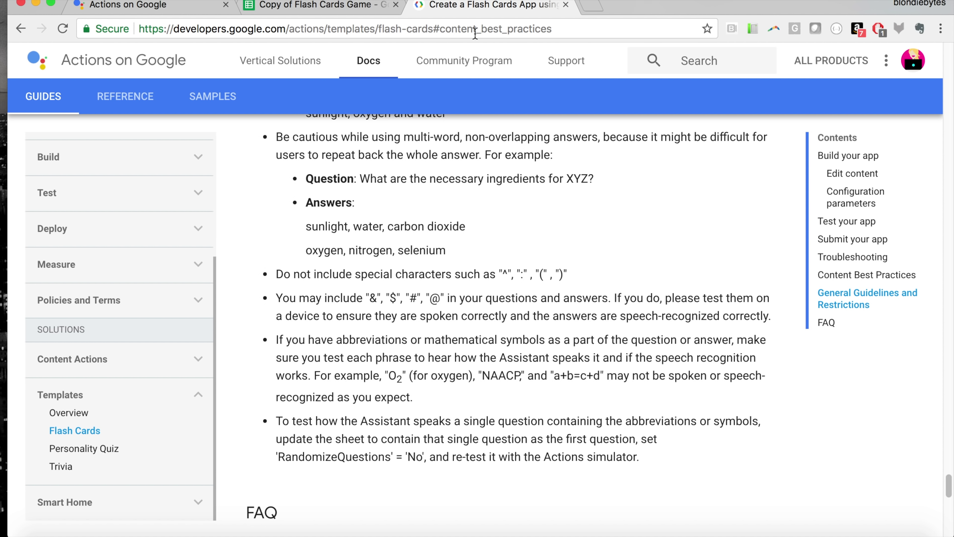
# Set the Title value in the flash cards spreadsheet's Configuration sheet to "Chemical Element Flashcards".
pyautogui.click(357, 5)
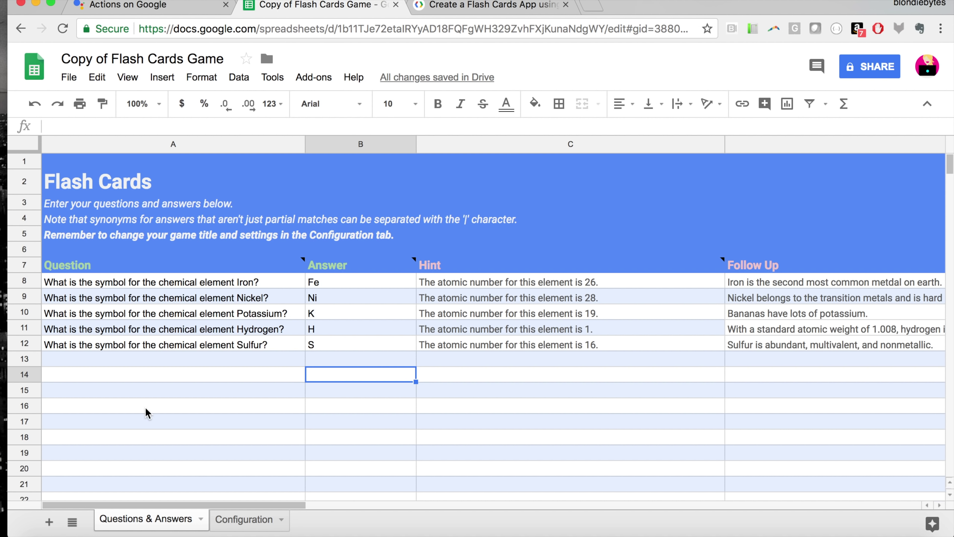
pyautogui.click(222, 519)
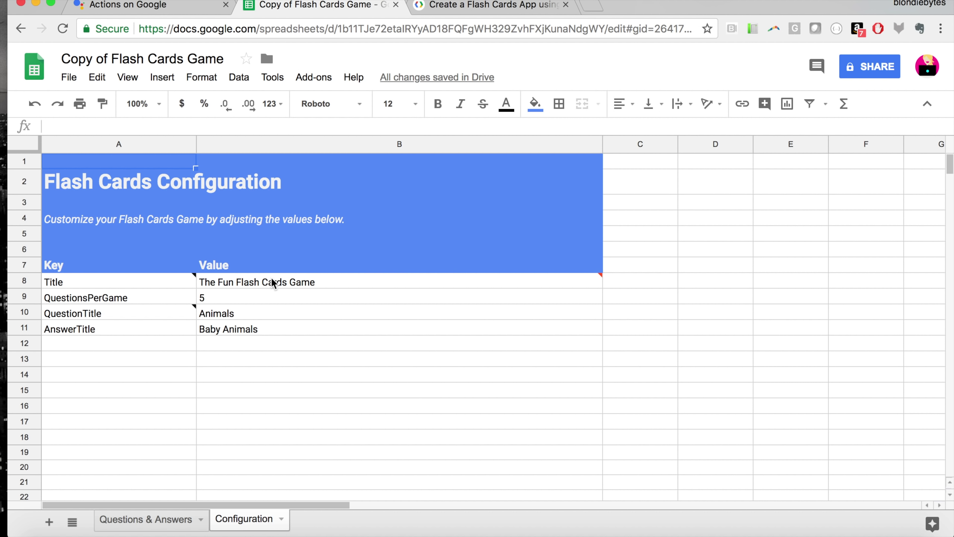
pyautogui.click(273, 282)
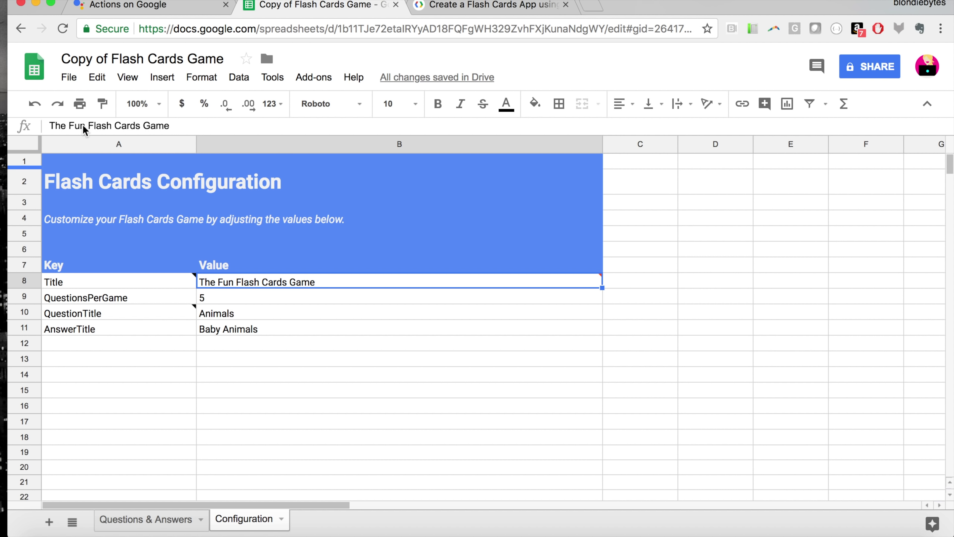
pyautogui.moveTo(134, 284)
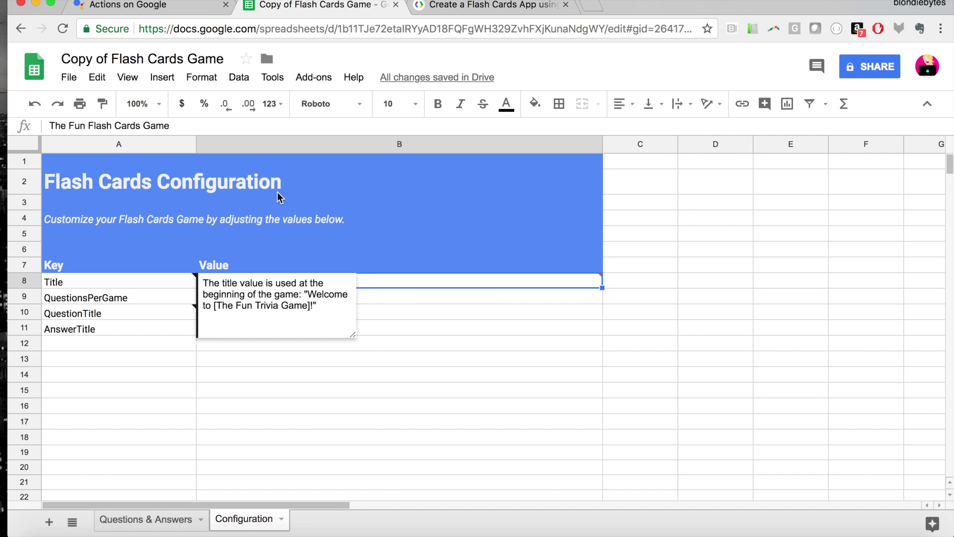
pyautogui.moveTo(424, 288)
pyautogui.press('Delete')
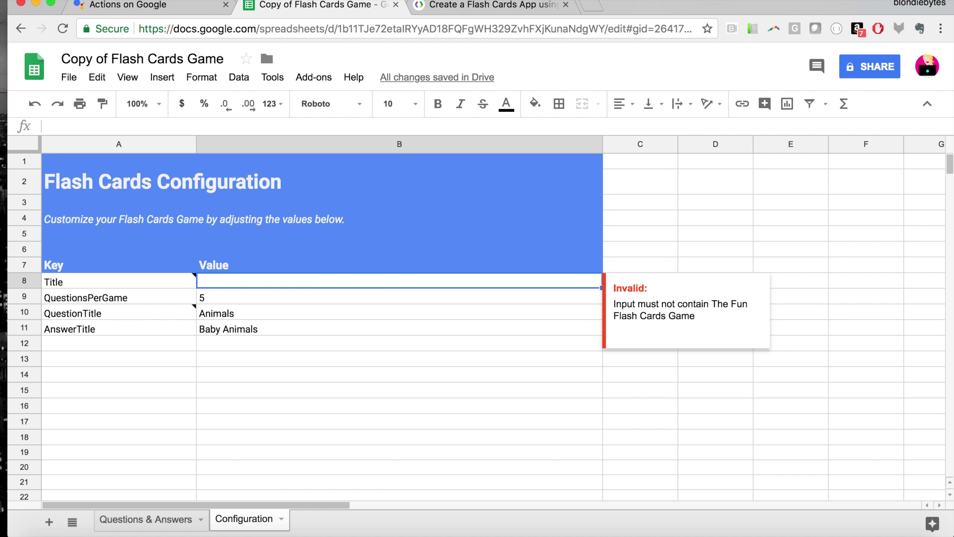
pyautogui.write('Chemical Element Flashcards')
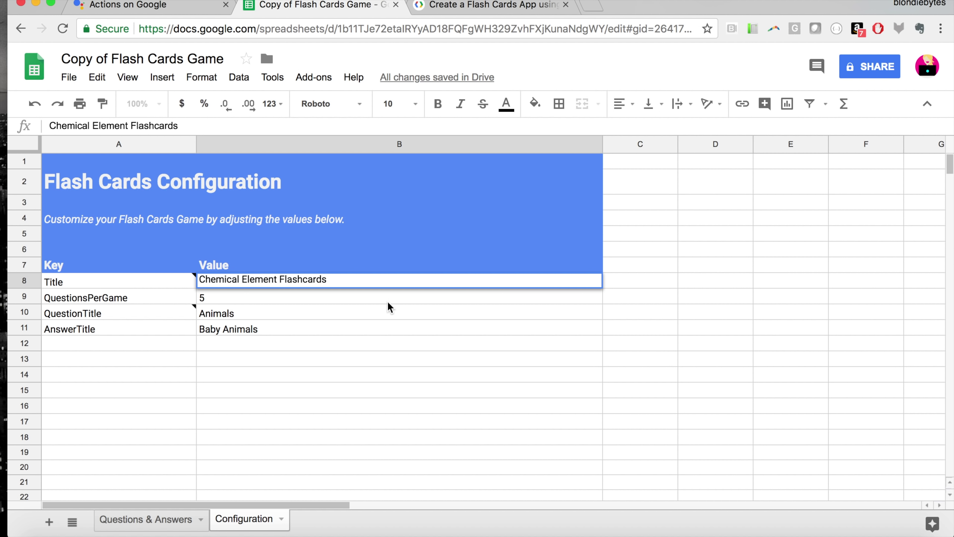
pyautogui.click(409, 298)
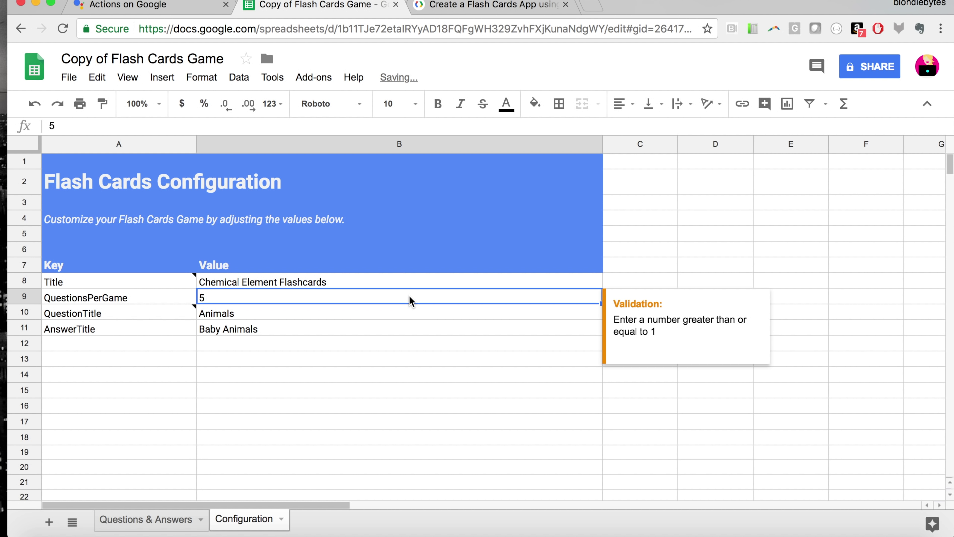
# Review the question rows in the Questions & Answers sheet to check them against the QuestionsPerGame setting.
pyautogui.click(145, 523)
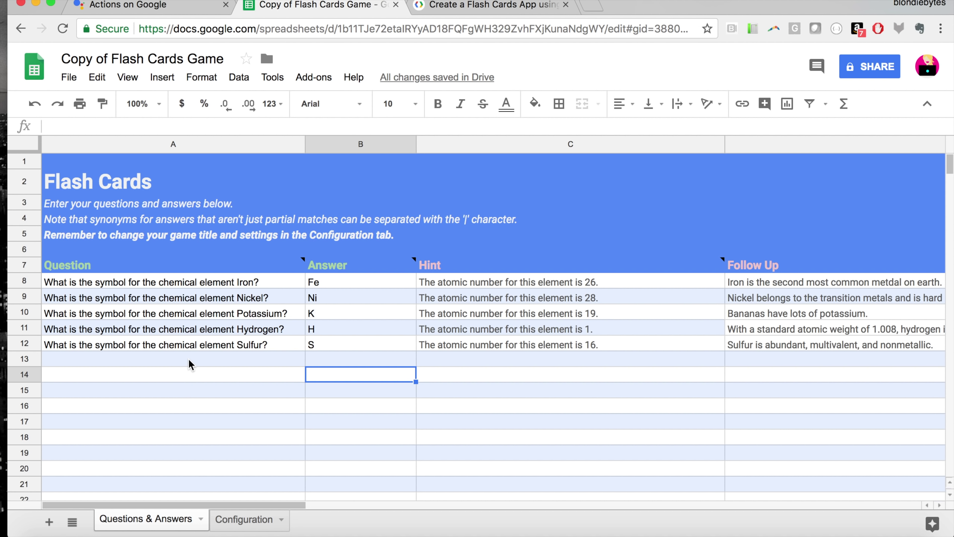
pyautogui.click(245, 355)
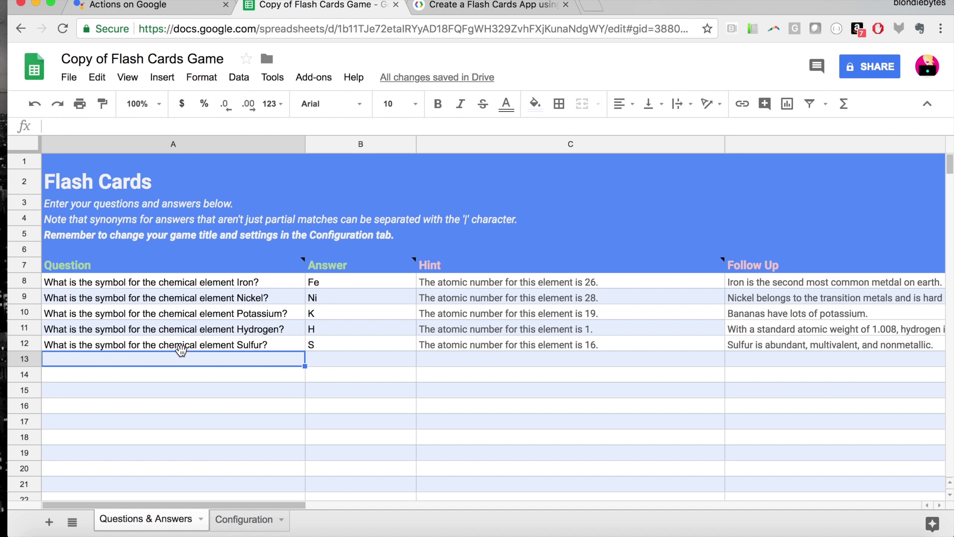
pyautogui.scroll(-2, 183, 385)
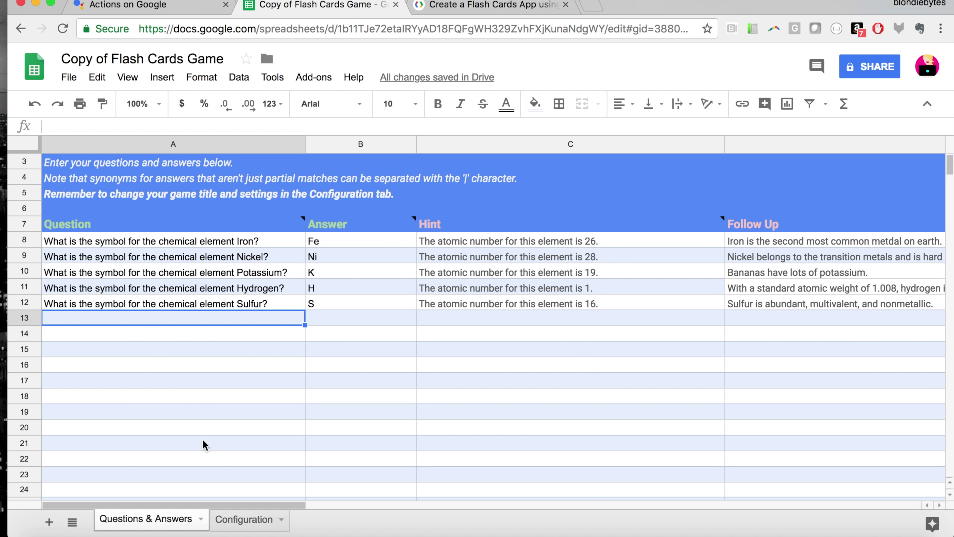
# Set QuestionTitle to "Element" and AnswerTitle to "Symbol" in the Configuration sheet.
pyautogui.click(236, 520)
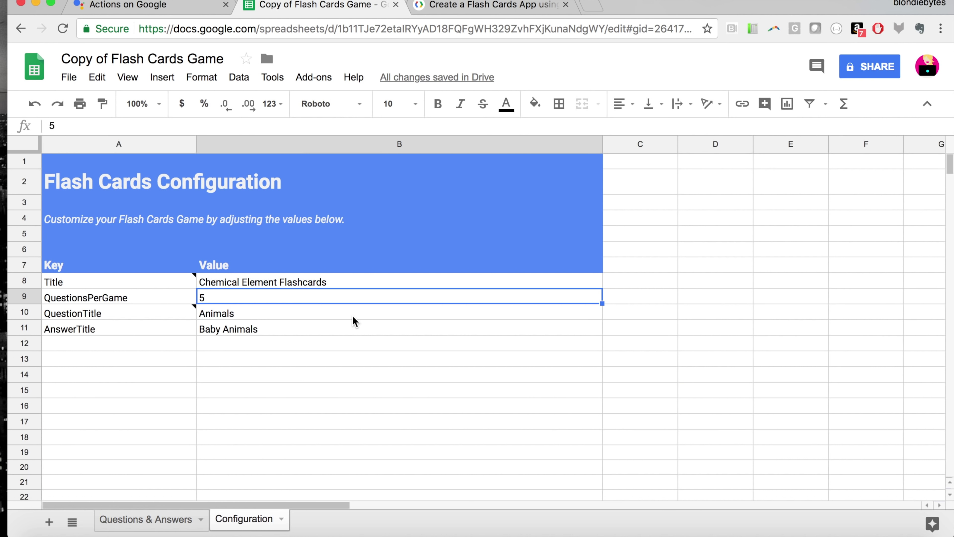
pyautogui.click(351, 308)
pyautogui.press('Delete')
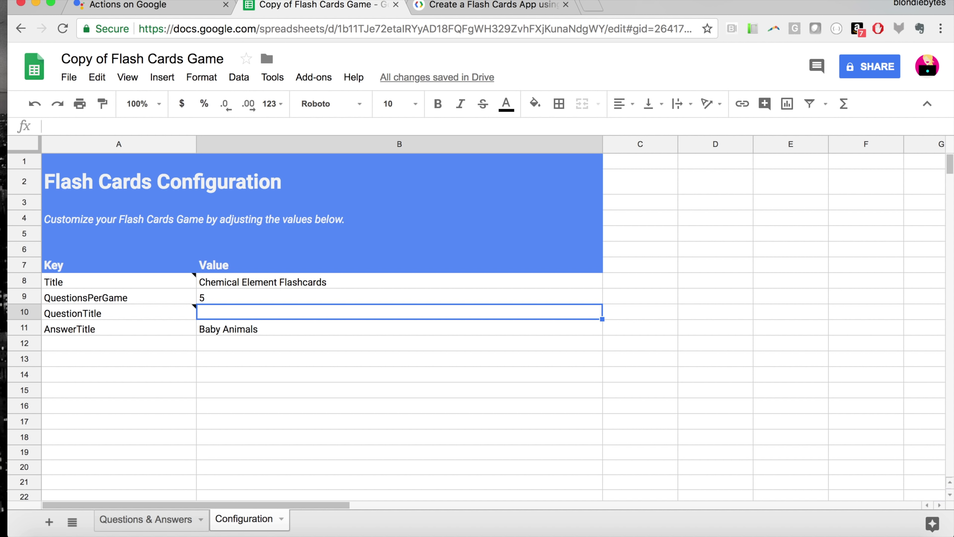
pyautogui.write('Element')
pyautogui.click(419, 330)
pyautogui.press('Delete')
pyautogui.write('Symbol')
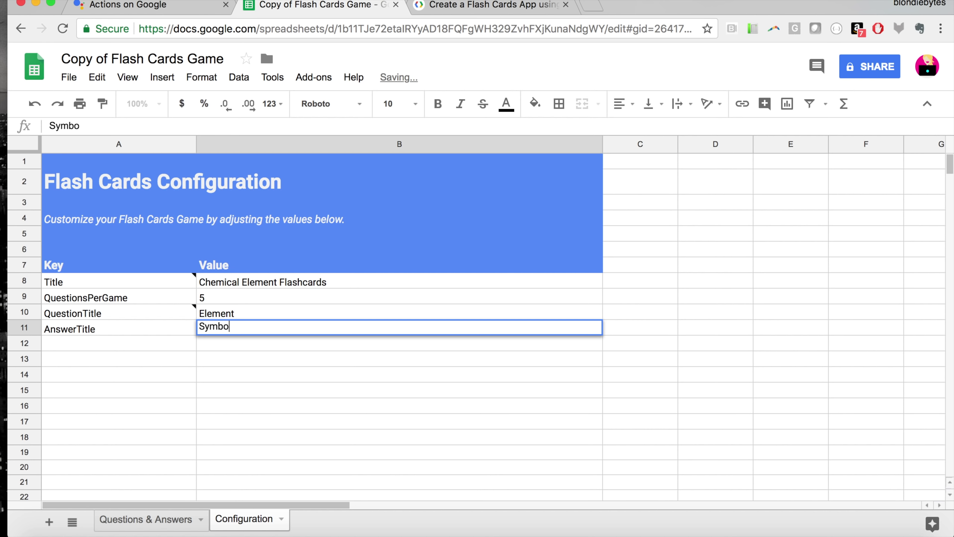
pyautogui.click(452, 379)
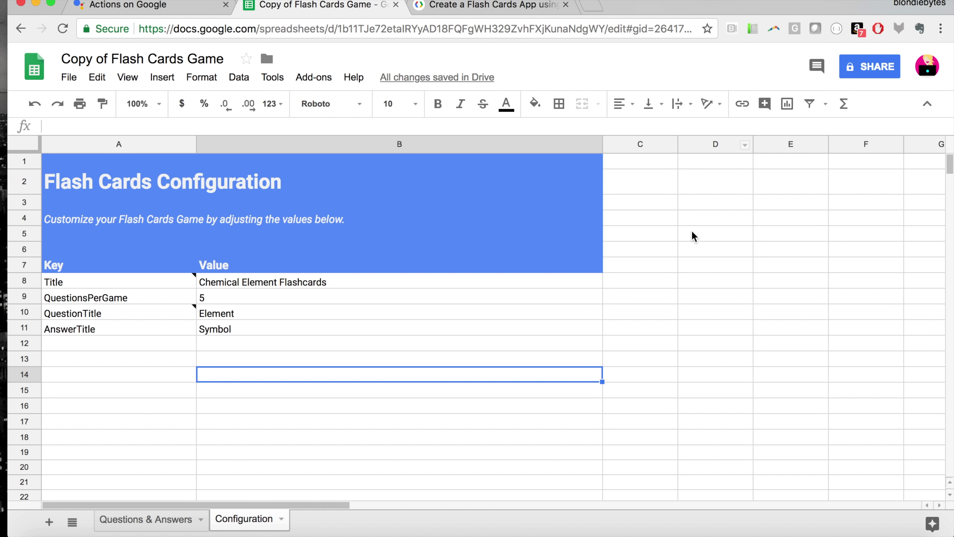
# Turn on link sharing for the spreadsheet and copy its shareable link.
pyautogui.click(869, 75)
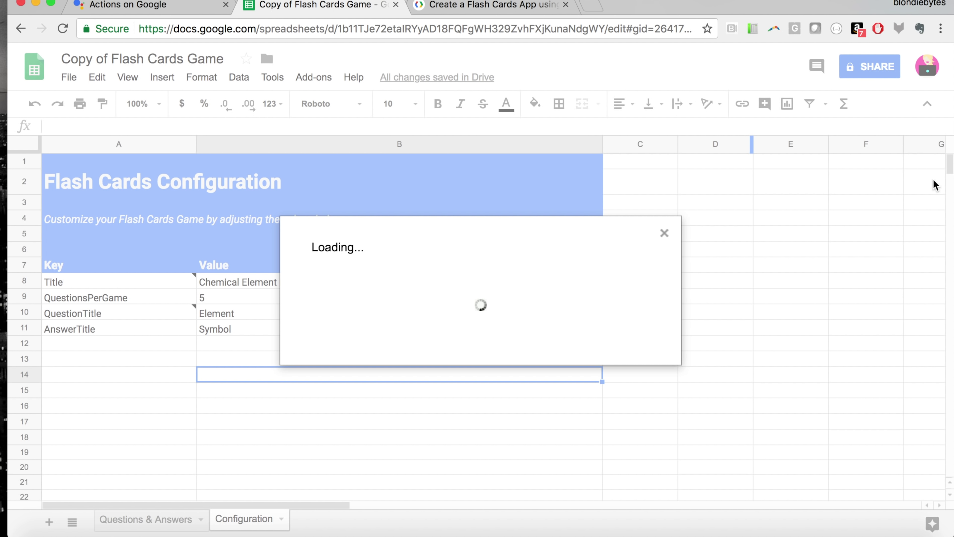
pyautogui.click(652, 221)
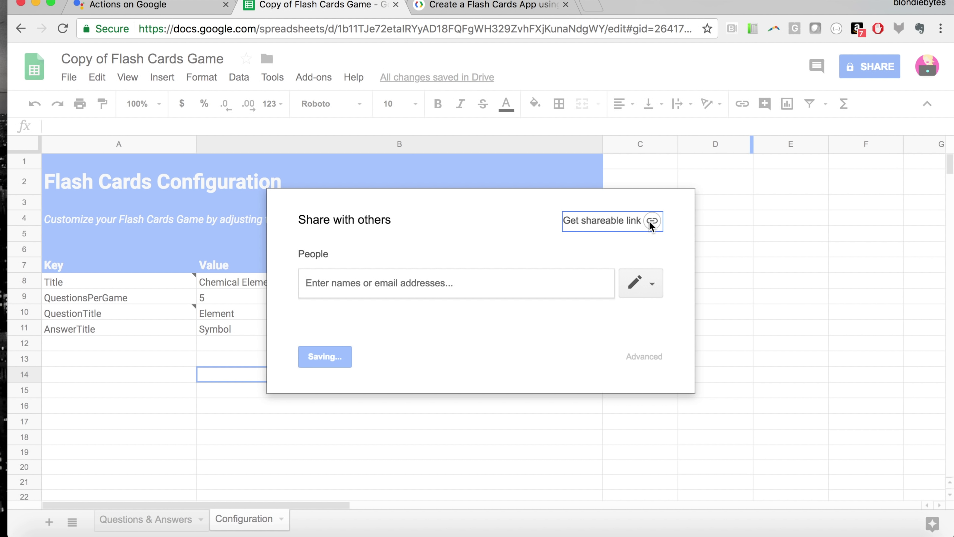
pyautogui.click(616, 279)
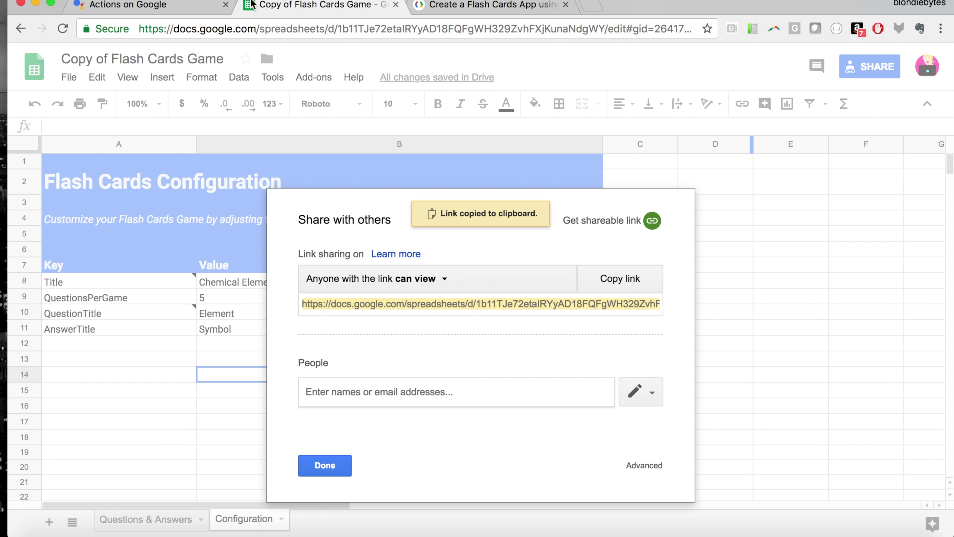
# Return to the Actions on Google console and upload the flash card content from the copied Google Sheet URL.
pyautogui.click(139, 6)
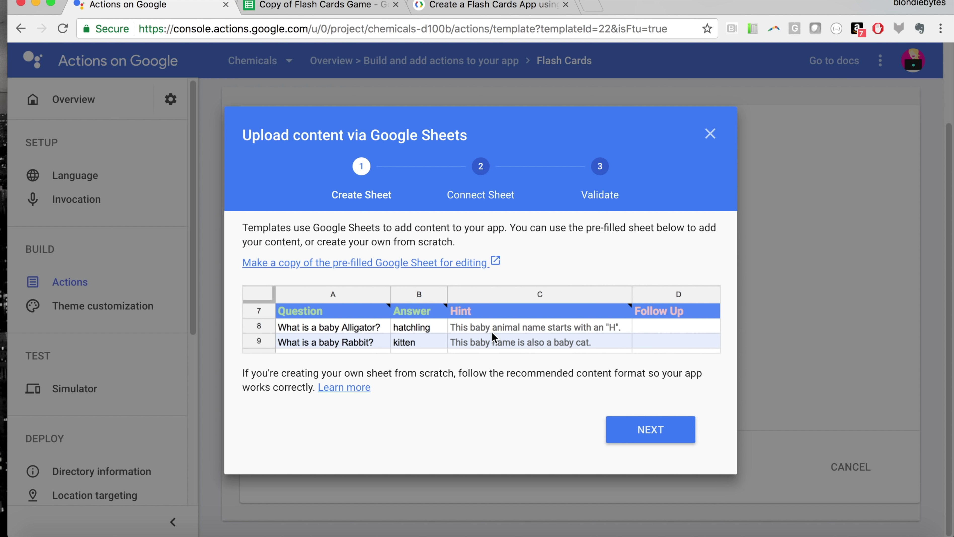
pyautogui.click(663, 432)
pyautogui.click(419, 326)
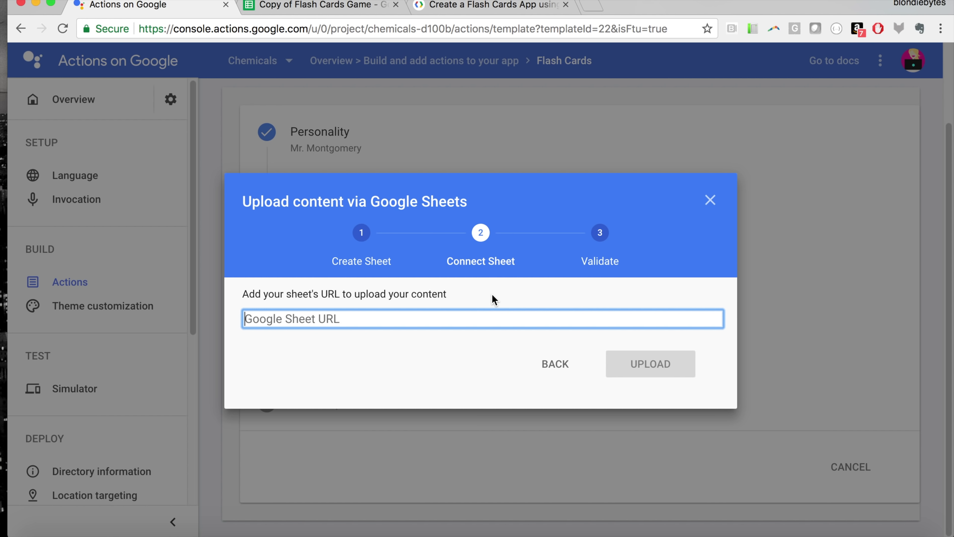
pyautogui.press('super+v')
pyautogui.click(639, 363)
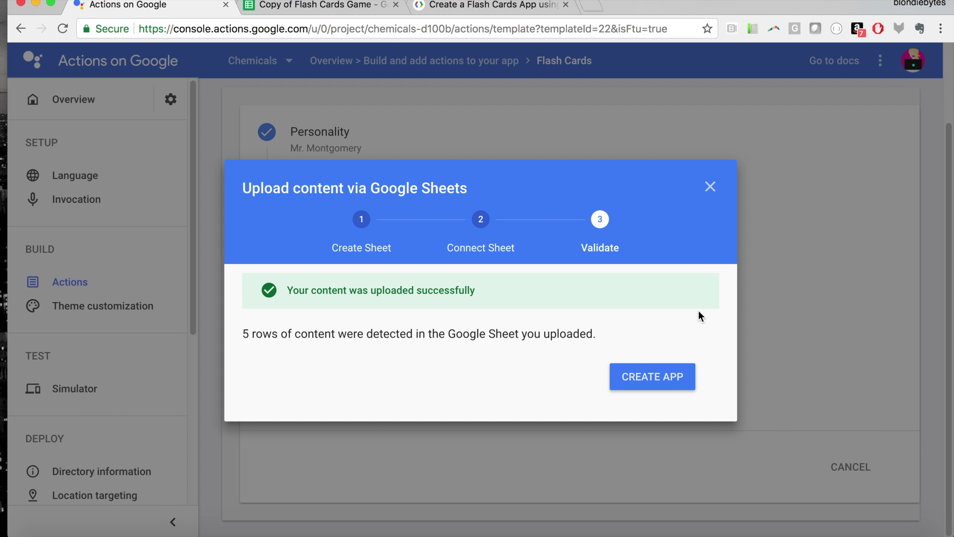
# Create the flash cards app, open it for testing in the Simulator, and widen the browser window.
pyautogui.click(671, 385)
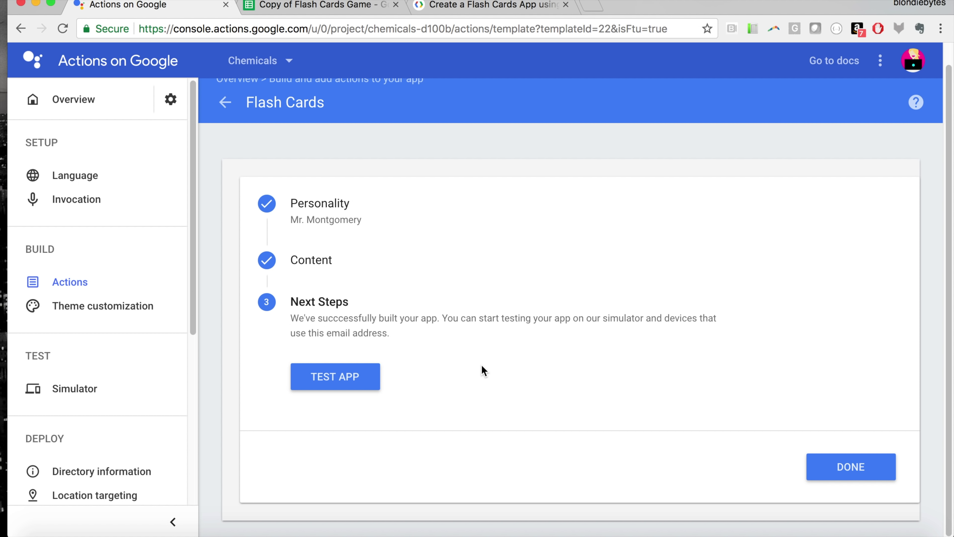
pyautogui.click(367, 381)
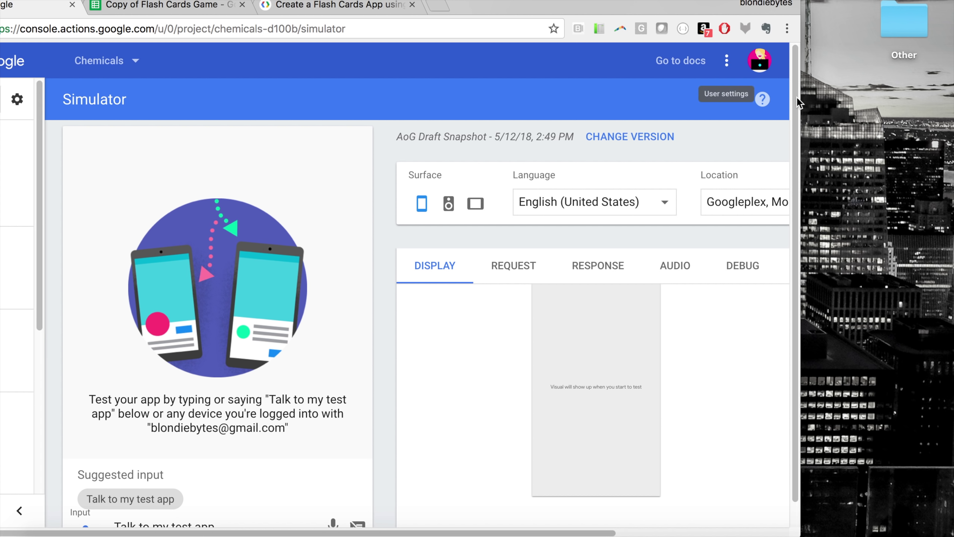
pyautogui.moveTo(800, 100); pyautogui.dragTo(952, 125)
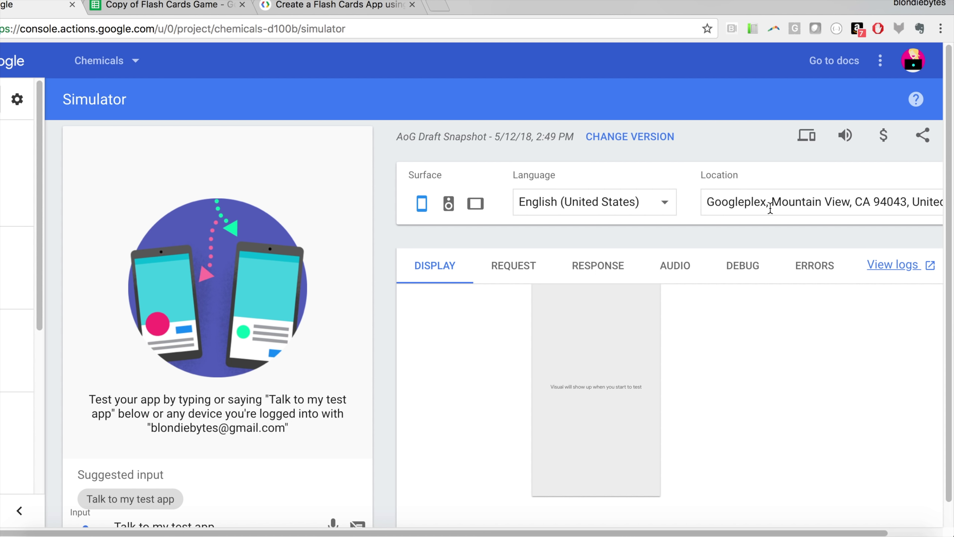
# Examine the Simulator's display preview, surface options and location suggestions.
pyautogui.scroll(-2, 628, 290)
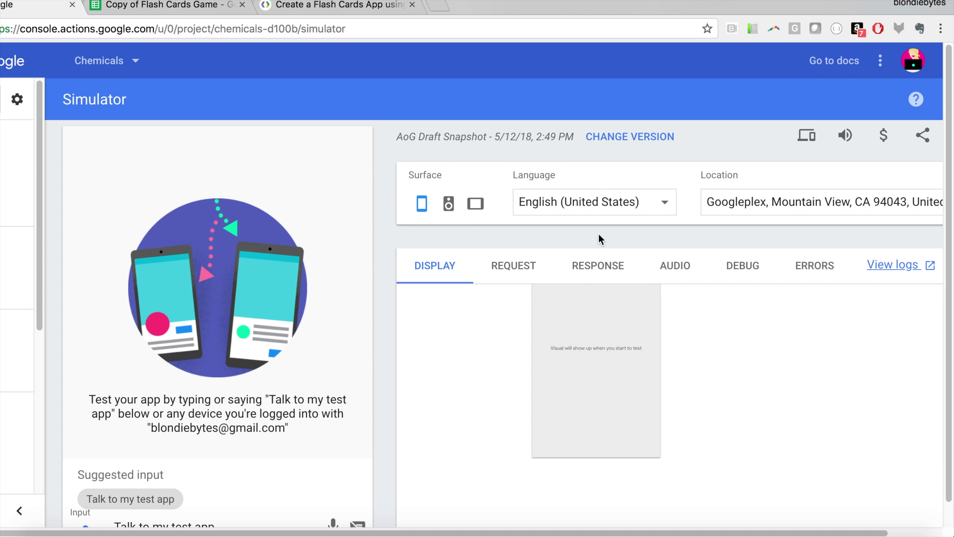
pyautogui.click(744, 195)
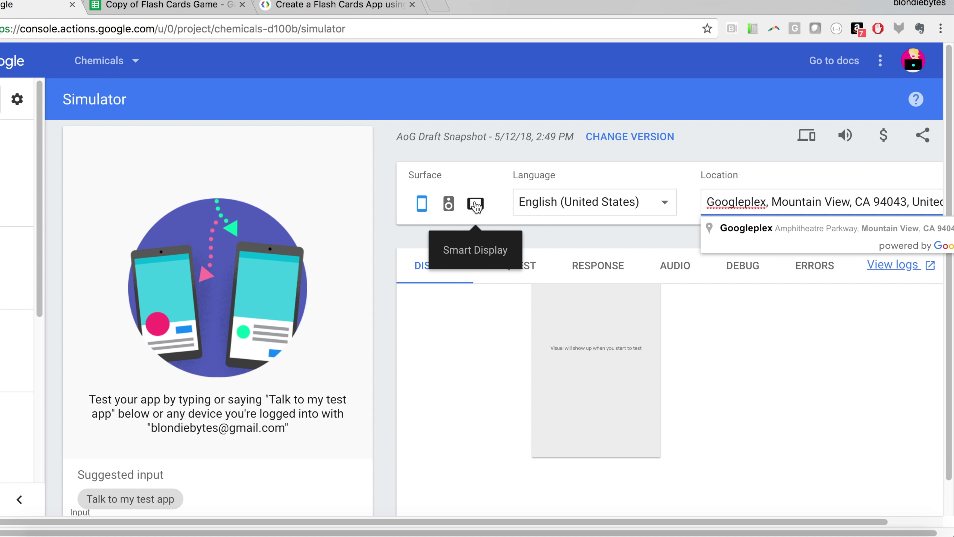
pyautogui.click(486, 360)
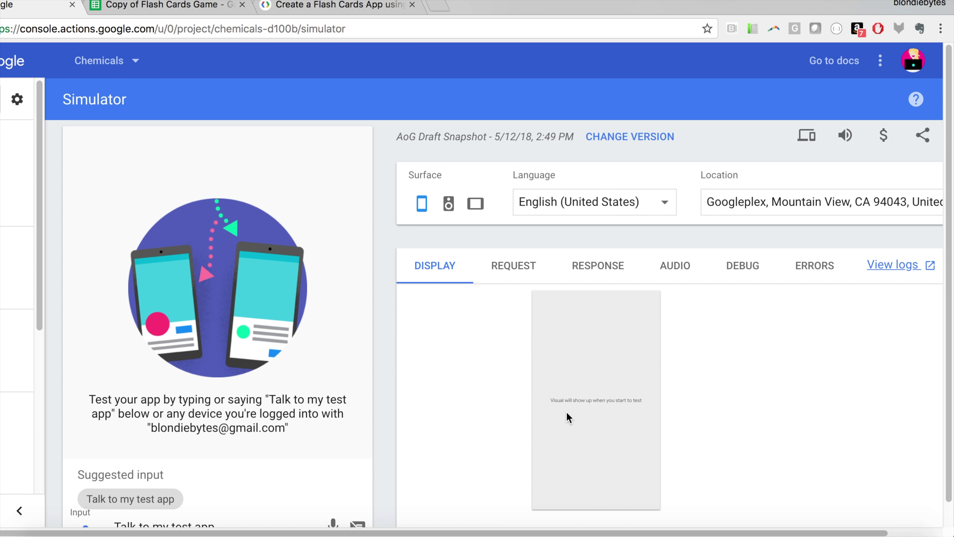
# Examine the Simulator's request, response and audio views for the test app.
pyautogui.click(513, 269)
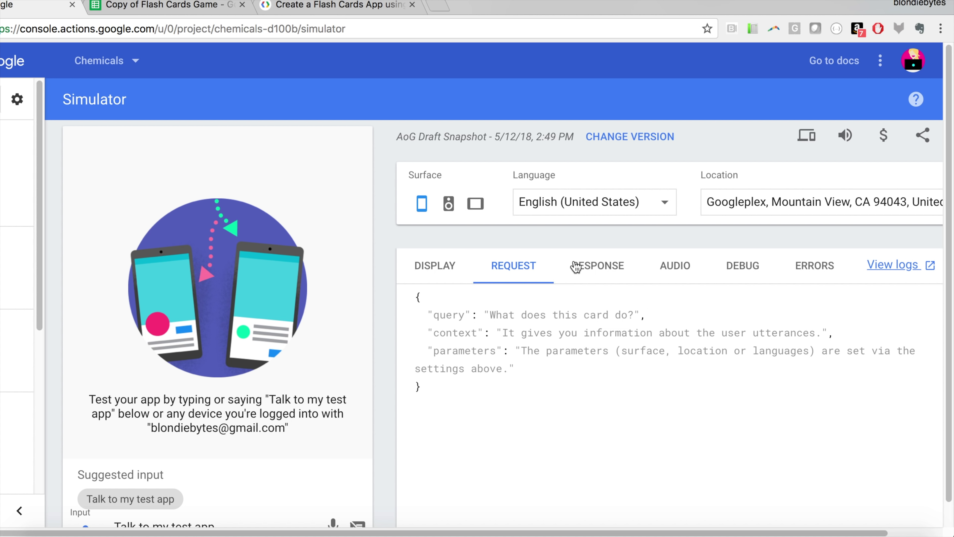
pyautogui.click(599, 279)
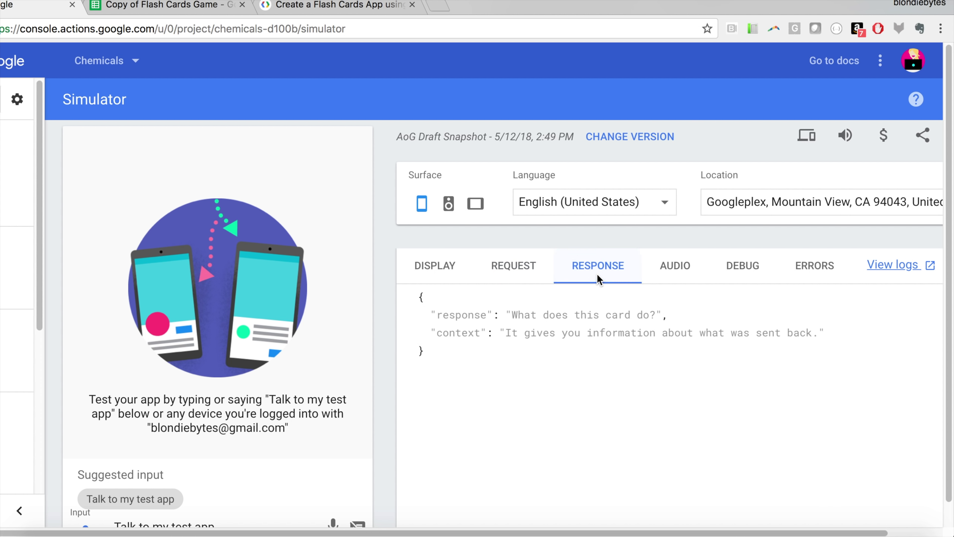
pyautogui.click(533, 273)
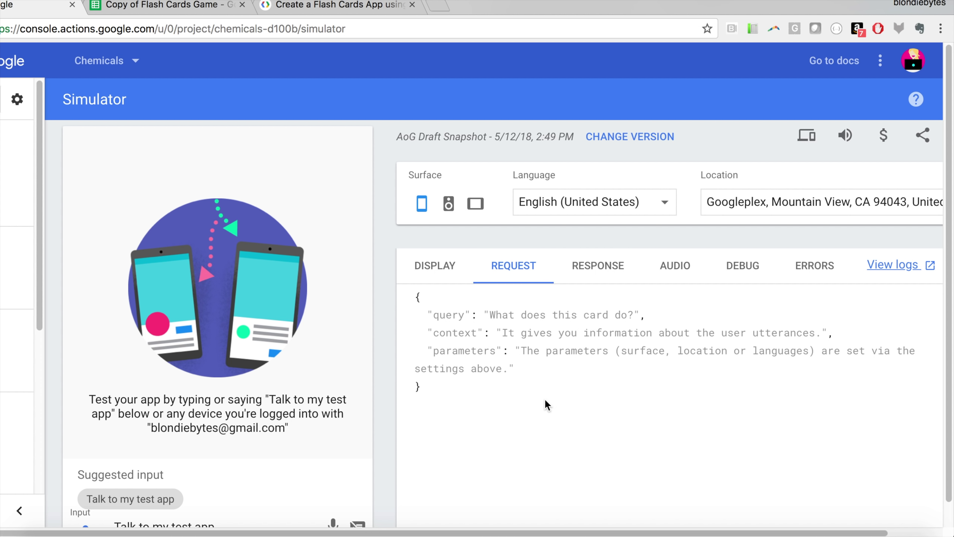
pyautogui.scroll(-1, 564, 414)
pyautogui.click(615, 240)
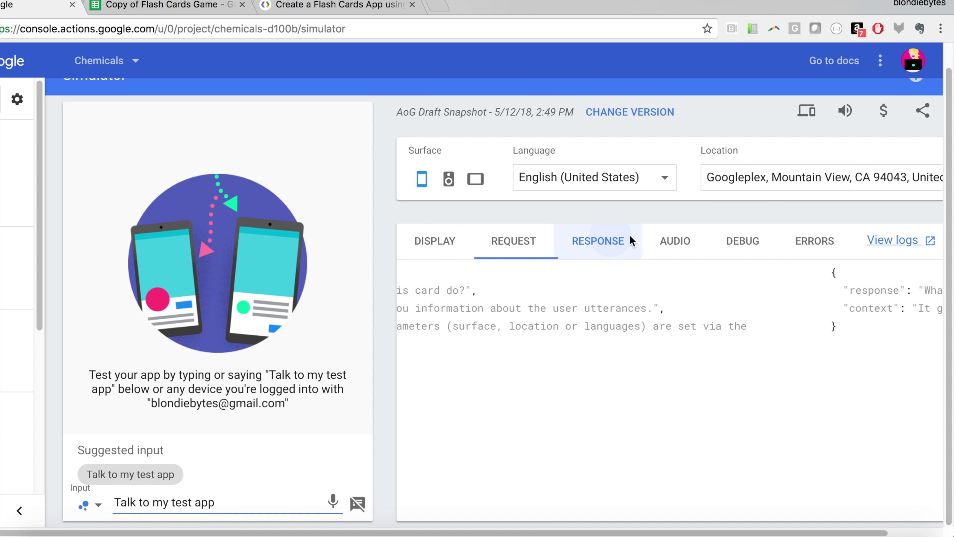
pyautogui.click(660, 250)
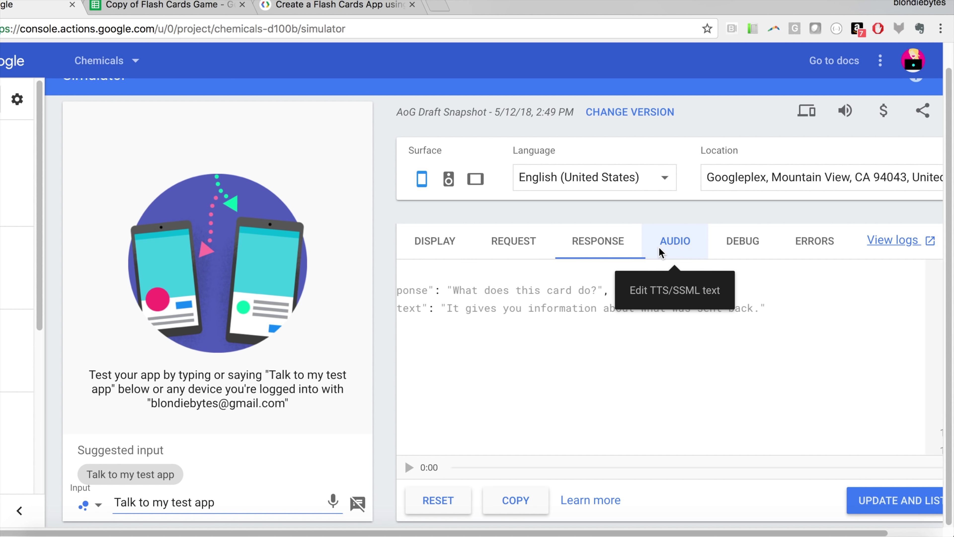
# Return to the display preview and start the conversation by sending "Talk to my test app".
pyautogui.click(457, 238)
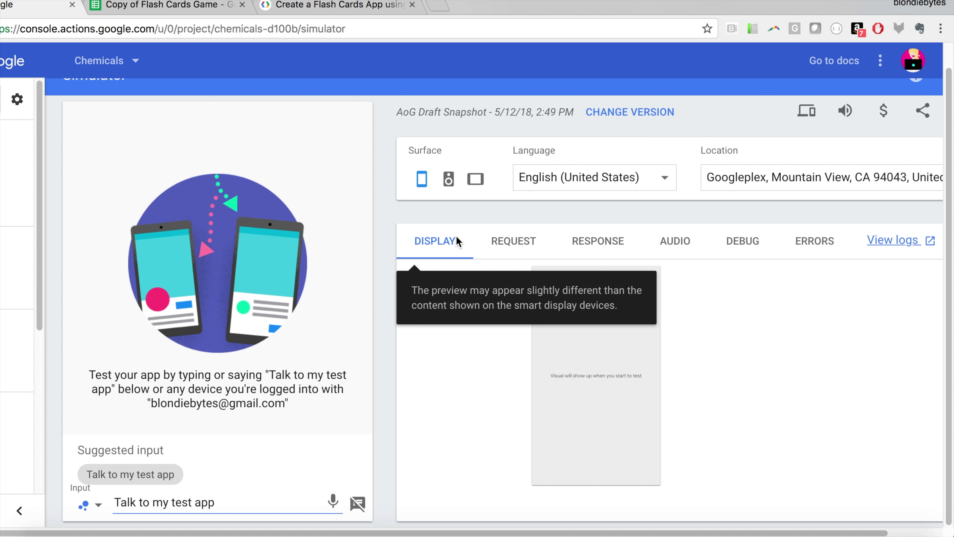
pyautogui.click(230, 501)
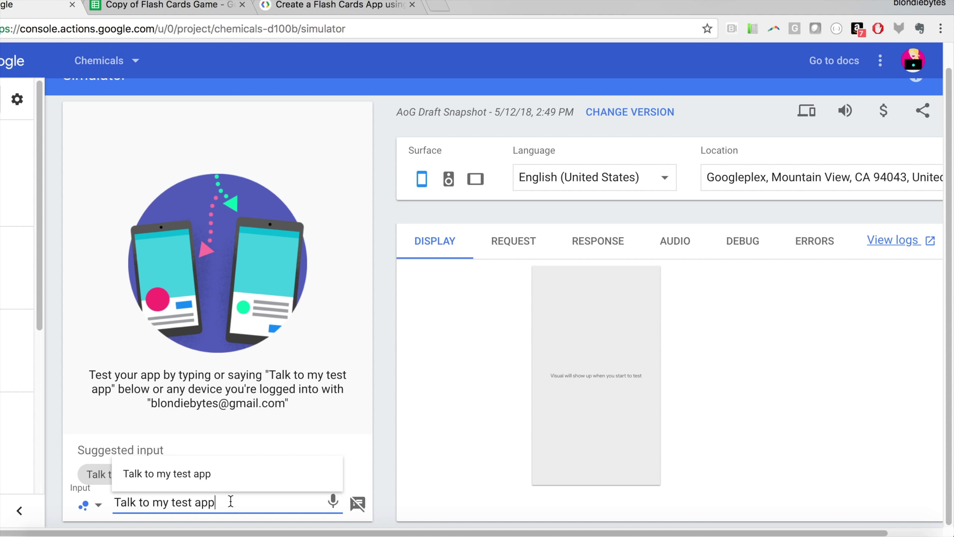
pyautogui.press('Return')
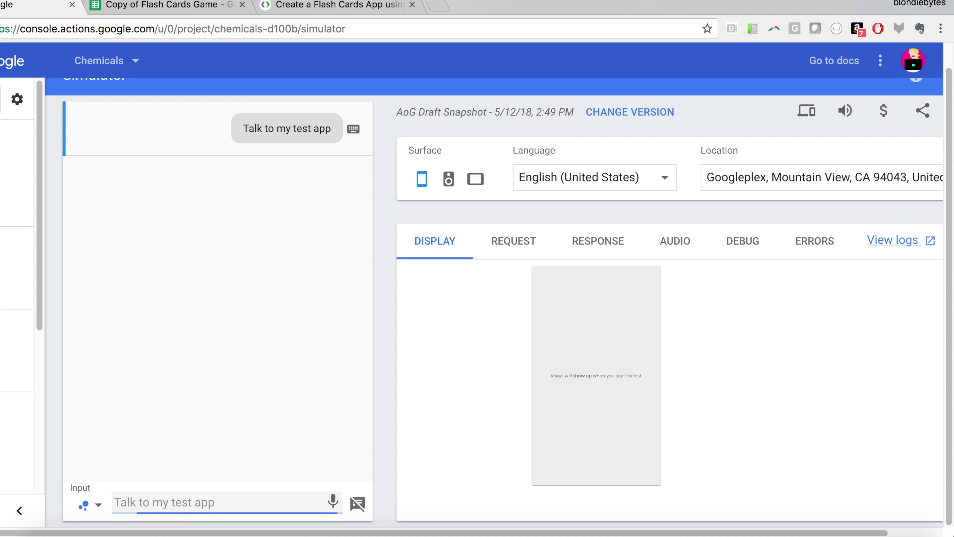
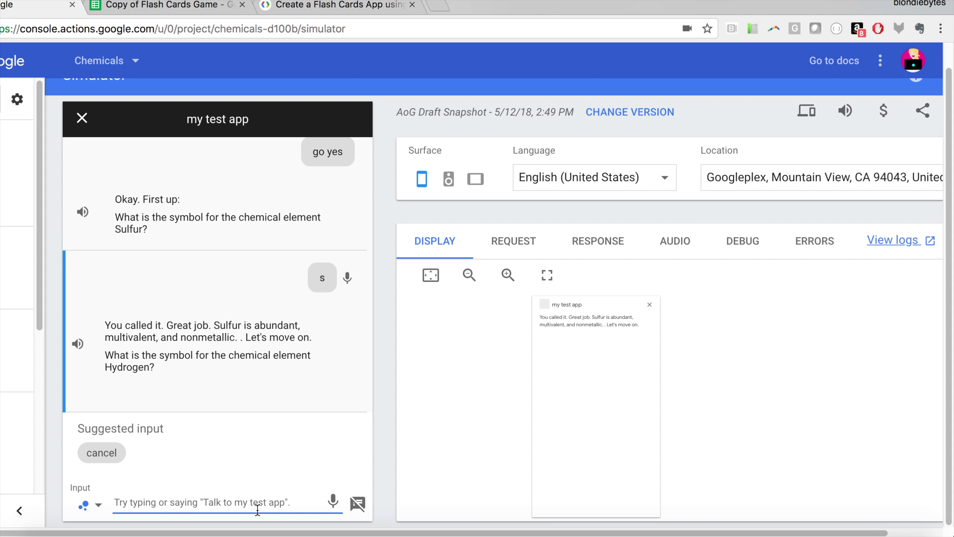
# Answer the Hydrogen question with O, request a hint, and answer again with H.
pyautogui.write('O')
pyautogui.press('Return')
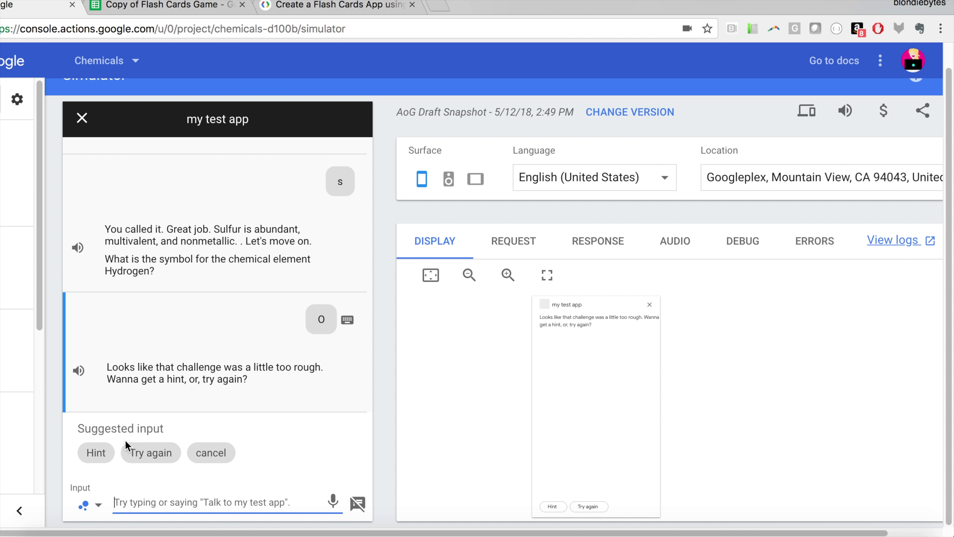
pyautogui.click(96, 452)
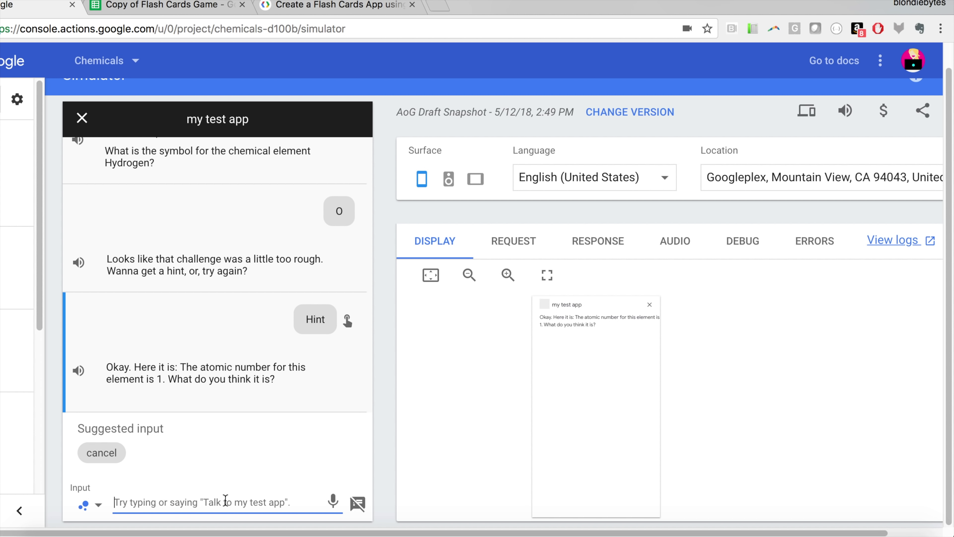
pyautogui.write('H')
pyautogui.press('Return')
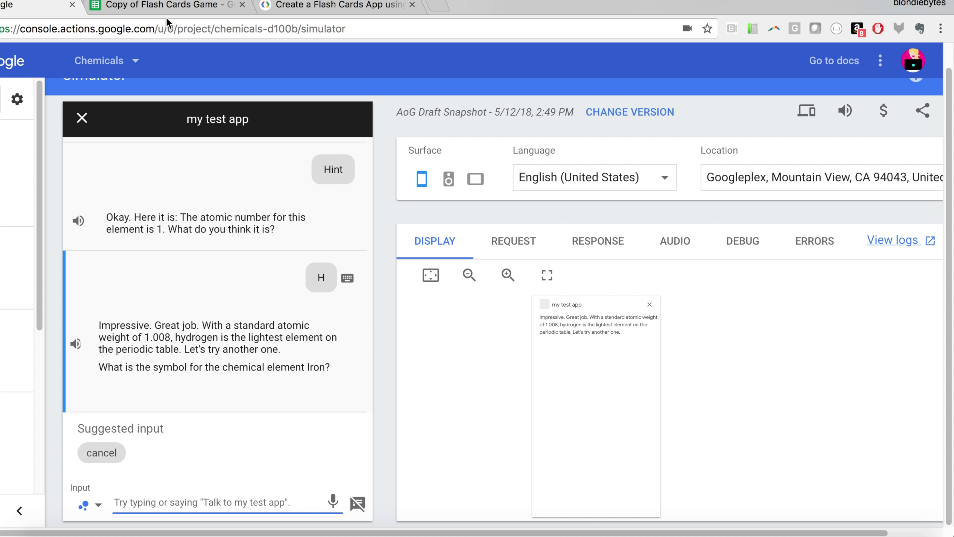
# Check the QuestionsPerGame setting on the Configuration sheet of the Copy of Flash Cards Game spreadsheet.
pyautogui.click(167, 7)
pyautogui.click(171, 466)
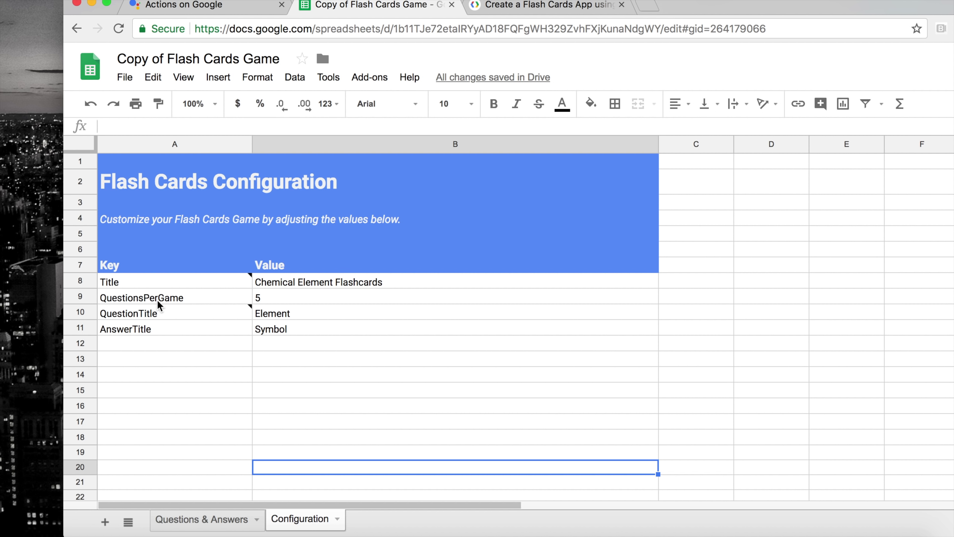
# Return to the Simulator and answer the Iron question with Fe.
pyautogui.click(181, 5)
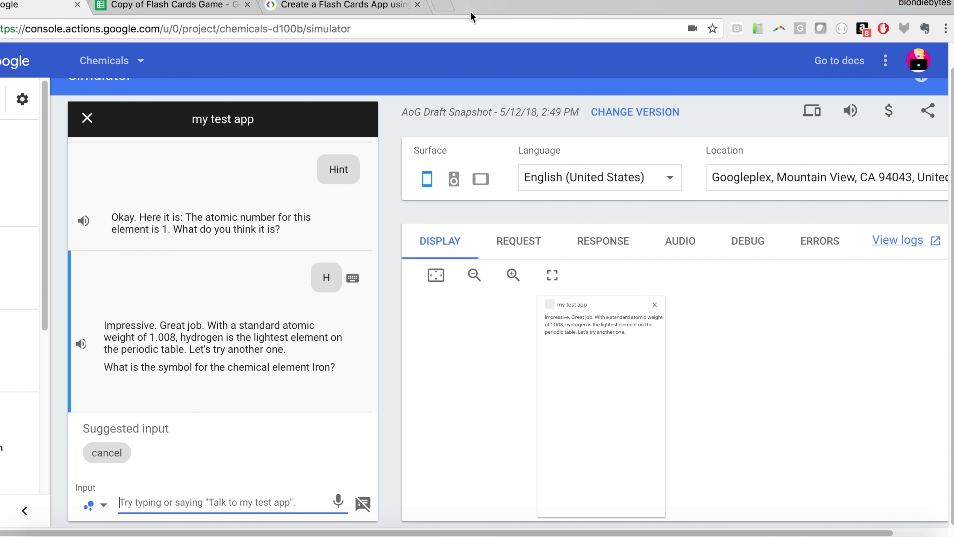
pyautogui.write('Fe')
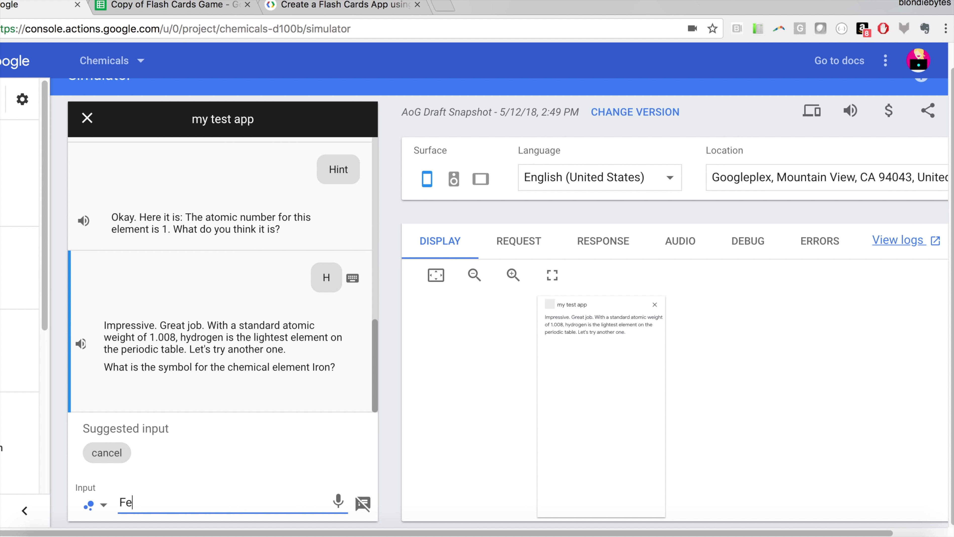
pyautogui.press('Return')
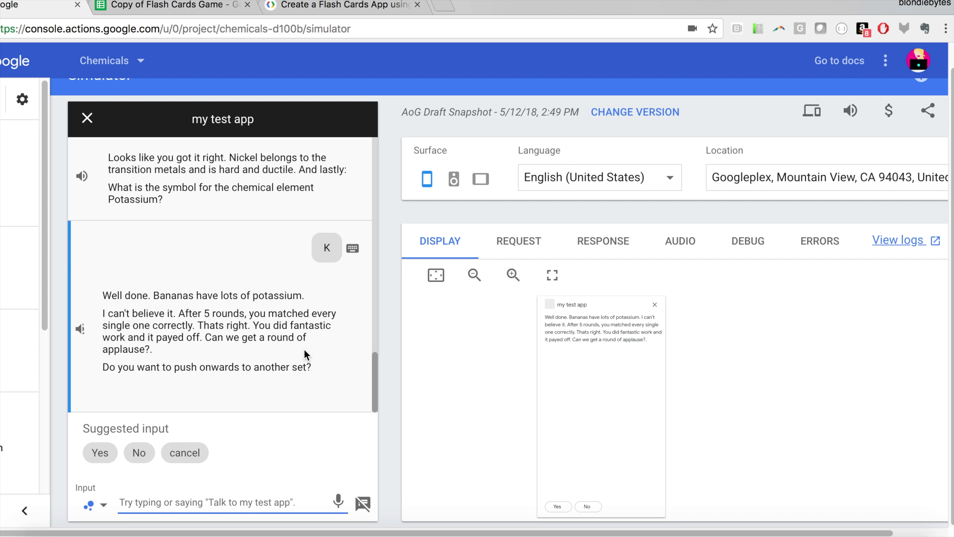
# Review the finished round's conversation, highlighting the follow-up fact in the reply to the Iron answer.
pyautogui.scroll(5, 268, 231)
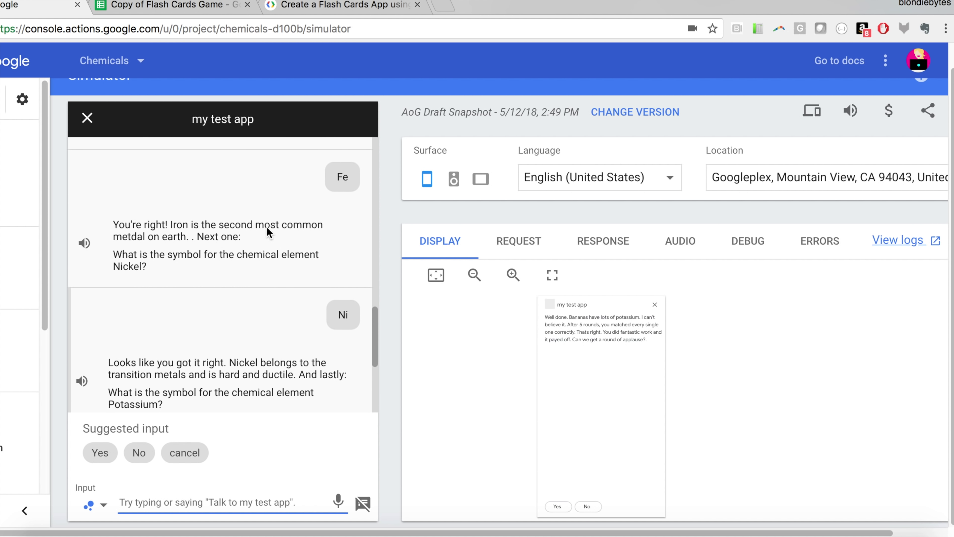
pyautogui.moveTo(197, 240); pyautogui.dragTo(171, 228)
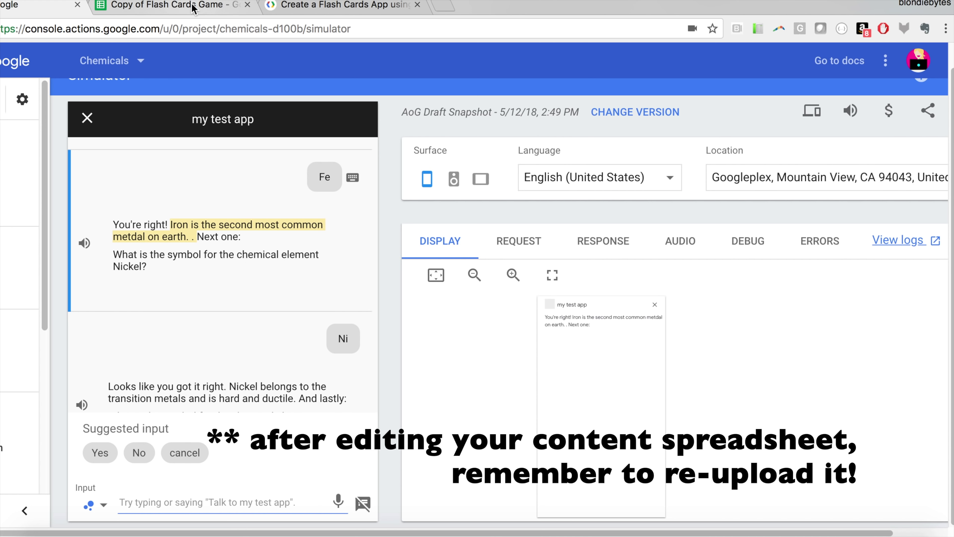
pyautogui.scroll(-2, 229, 307)
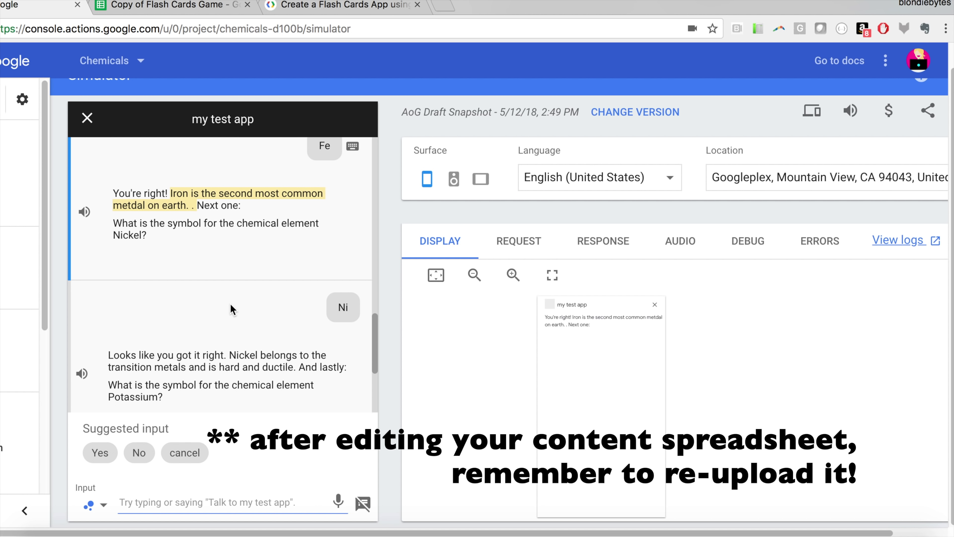
pyautogui.scroll(-5, 232, 309)
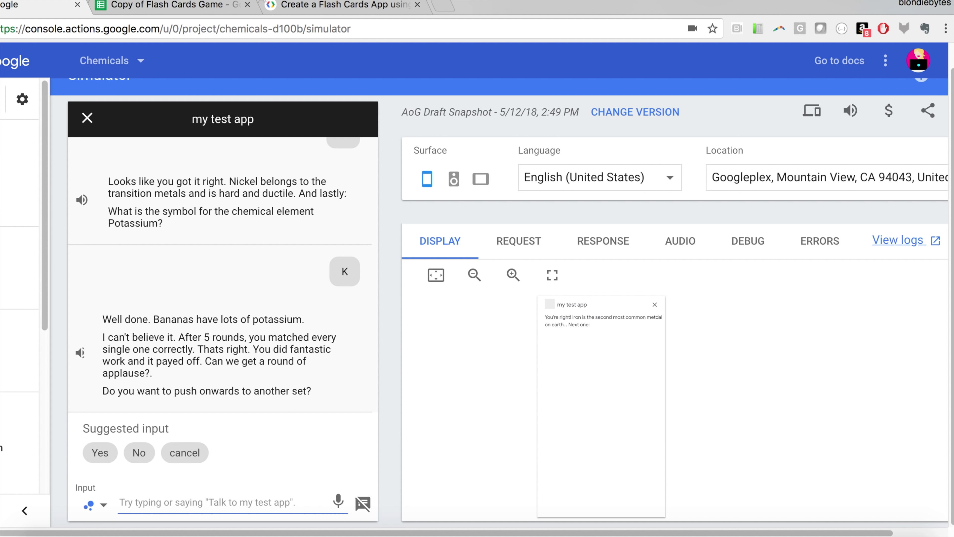
# Decline another set of questions with the suggested reply No to end the test conversation.
pyautogui.click(134, 458)
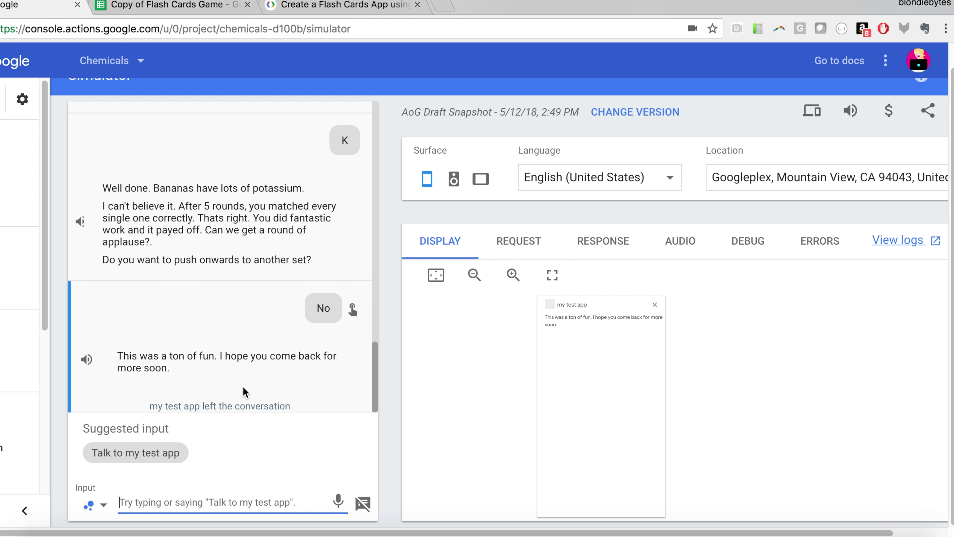
pyautogui.scroll(15, 250, 340)
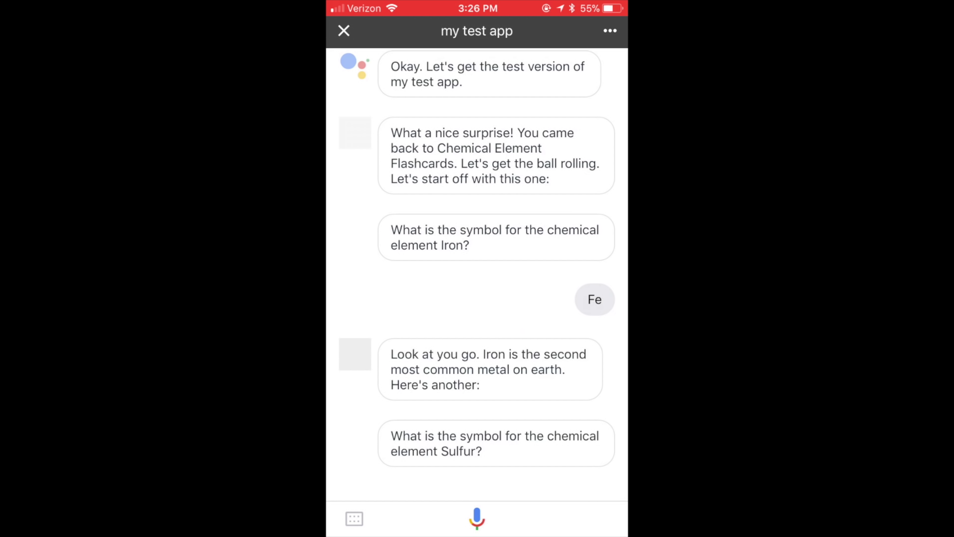
# In the test app on the phone, answer the Sulfur question with S as a text message.
pyautogui.click(354, 518)
pyautogui.click(345, 473)
pyautogui.click(345, 473)
pyautogui.write('S')
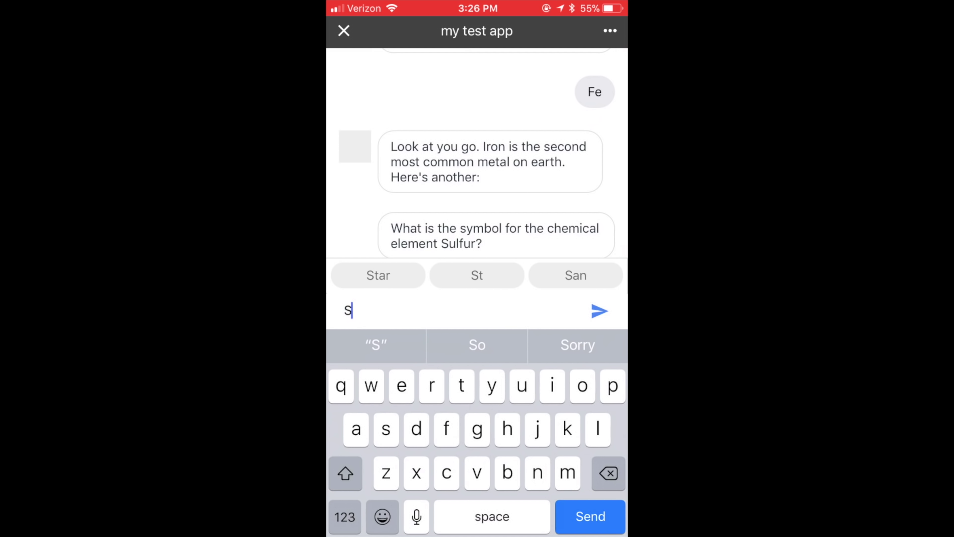
pyautogui.press('Return')
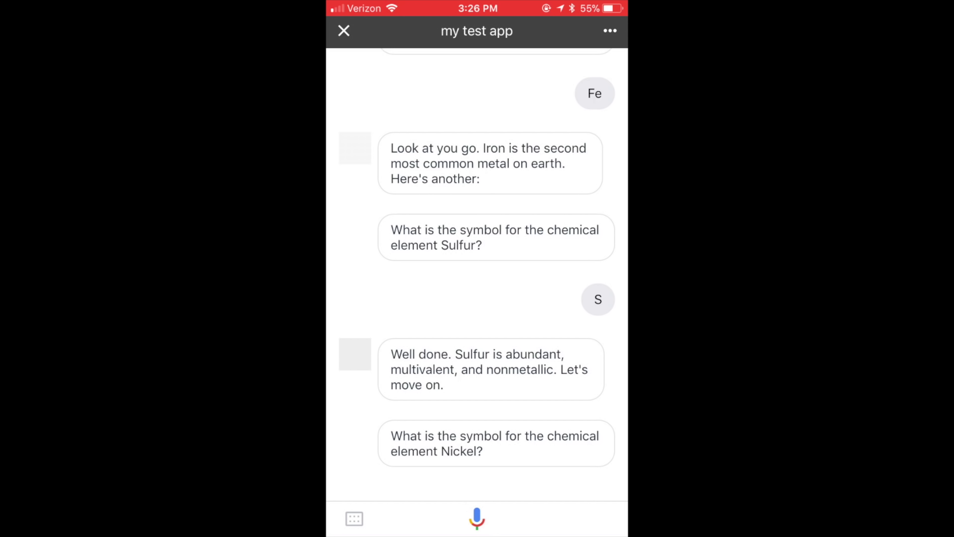
# Answer the Nickel question with Ni as a text message and switch to voice input for the Potassium question.
pyautogui.click(354, 519)
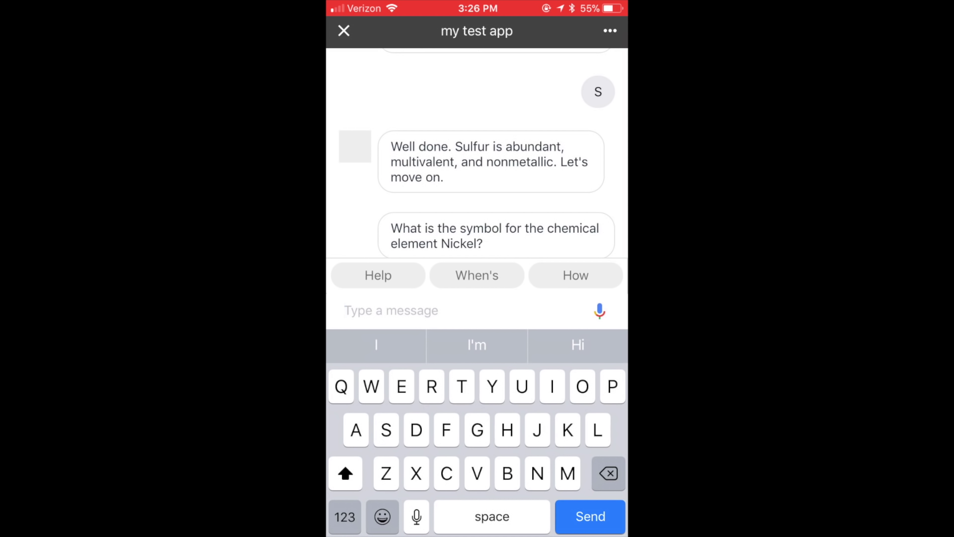
pyautogui.write('Ni')
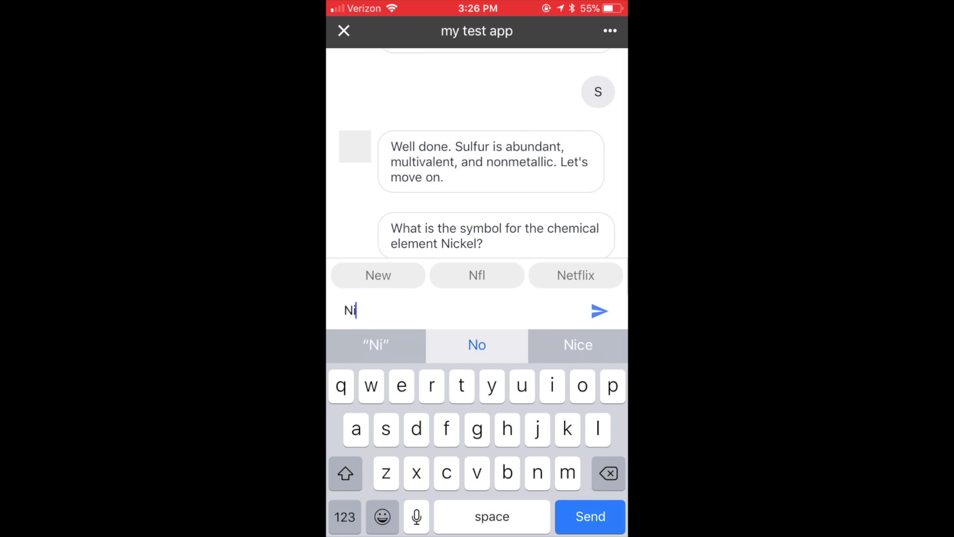
pyautogui.press('Return')
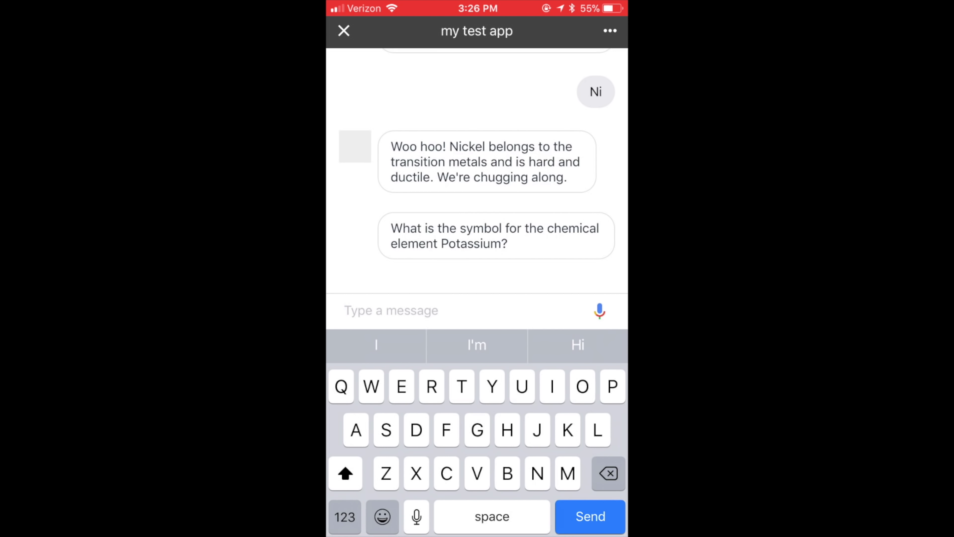
pyautogui.click(600, 310)
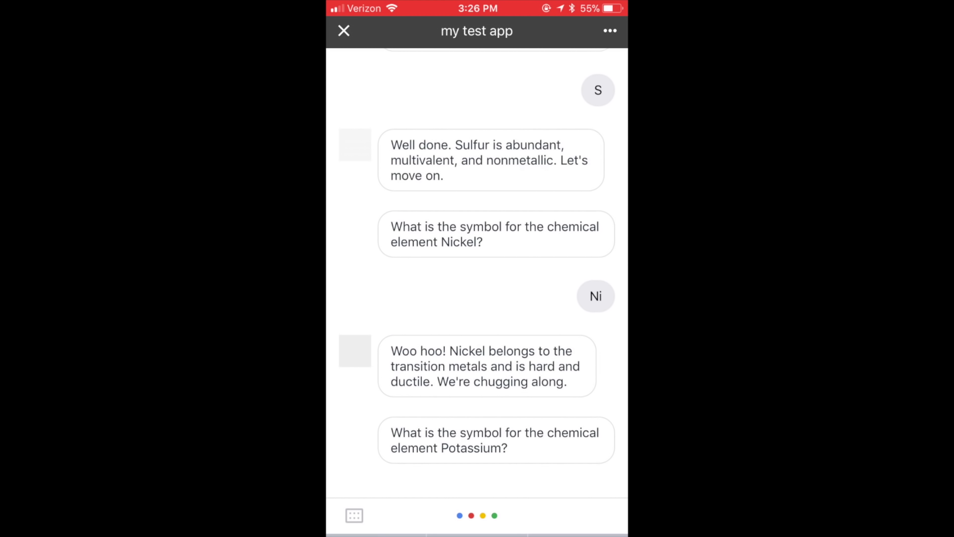